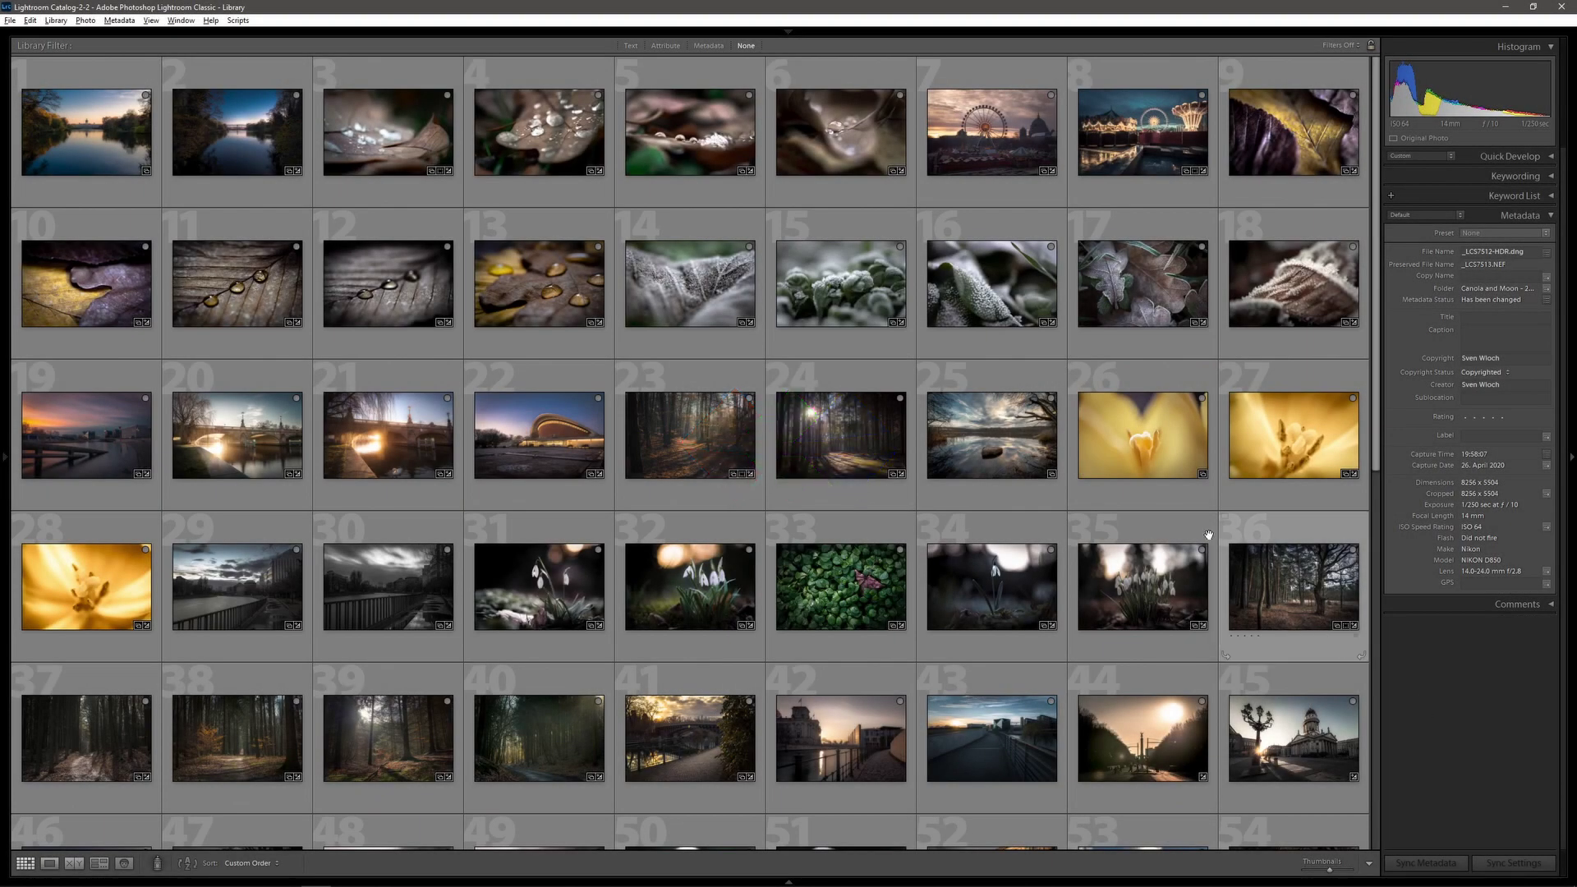
# Check the installed Lightroom Classic version (9.3) from Help > About Lightroom Classic
pyautogui.click(207, 22)
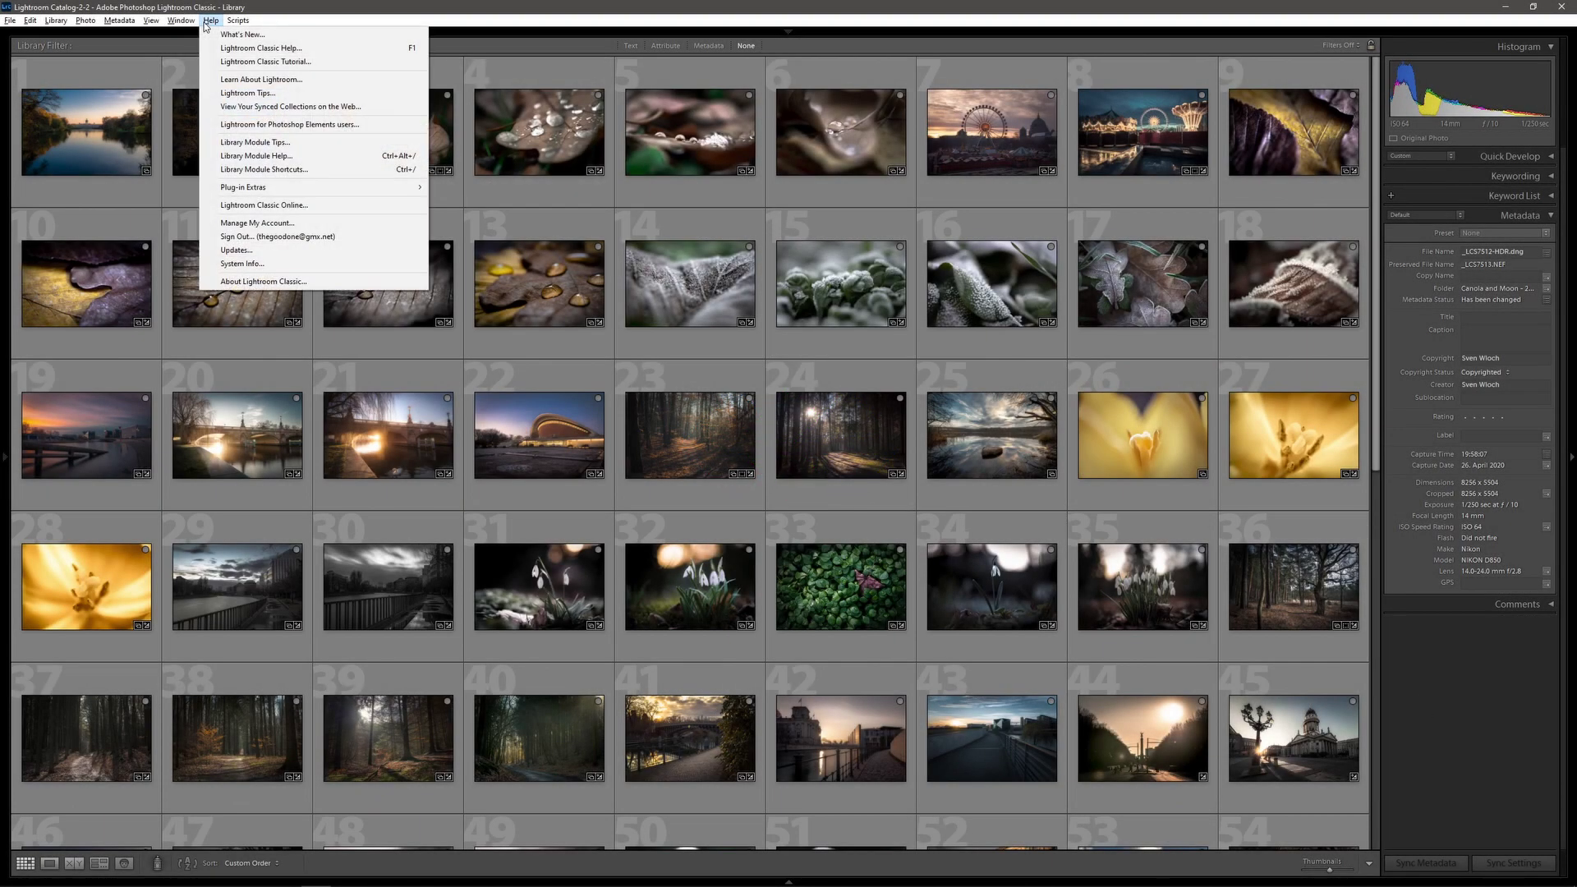
pyautogui.click(286, 282)
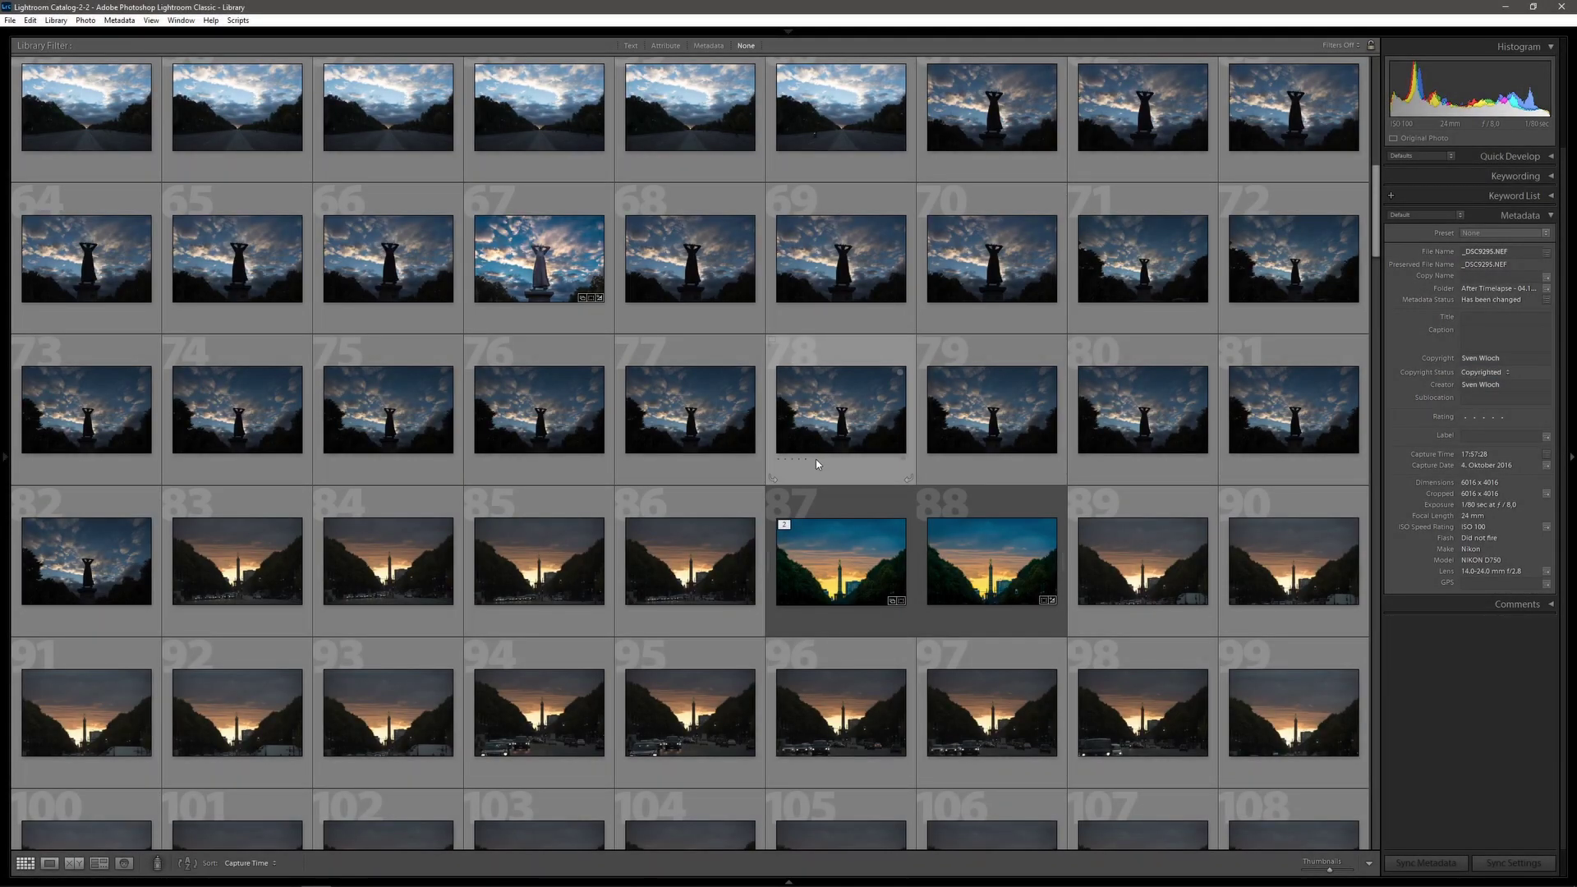
# Navigate the timelapse grid to the blue tower photo _DSC9381-Bearbeitet.tif and show it in Loupe view
pyautogui.click(374, 400)
pyautogui.press('Right')
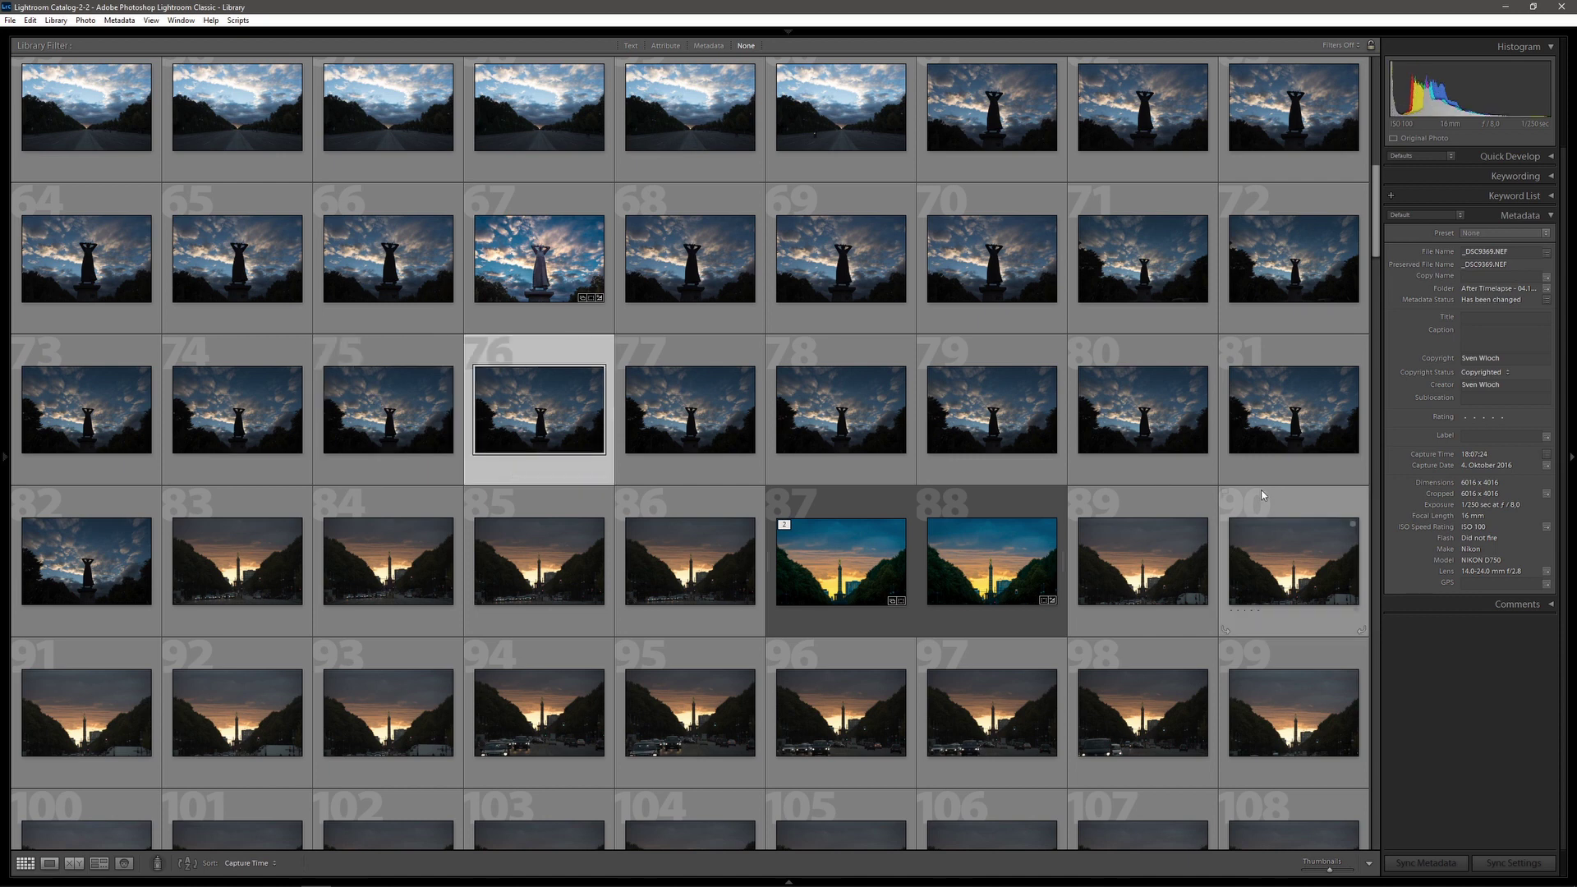
pyautogui.press('Right')
pyautogui.press('Right')
pyautogui.press('Right')
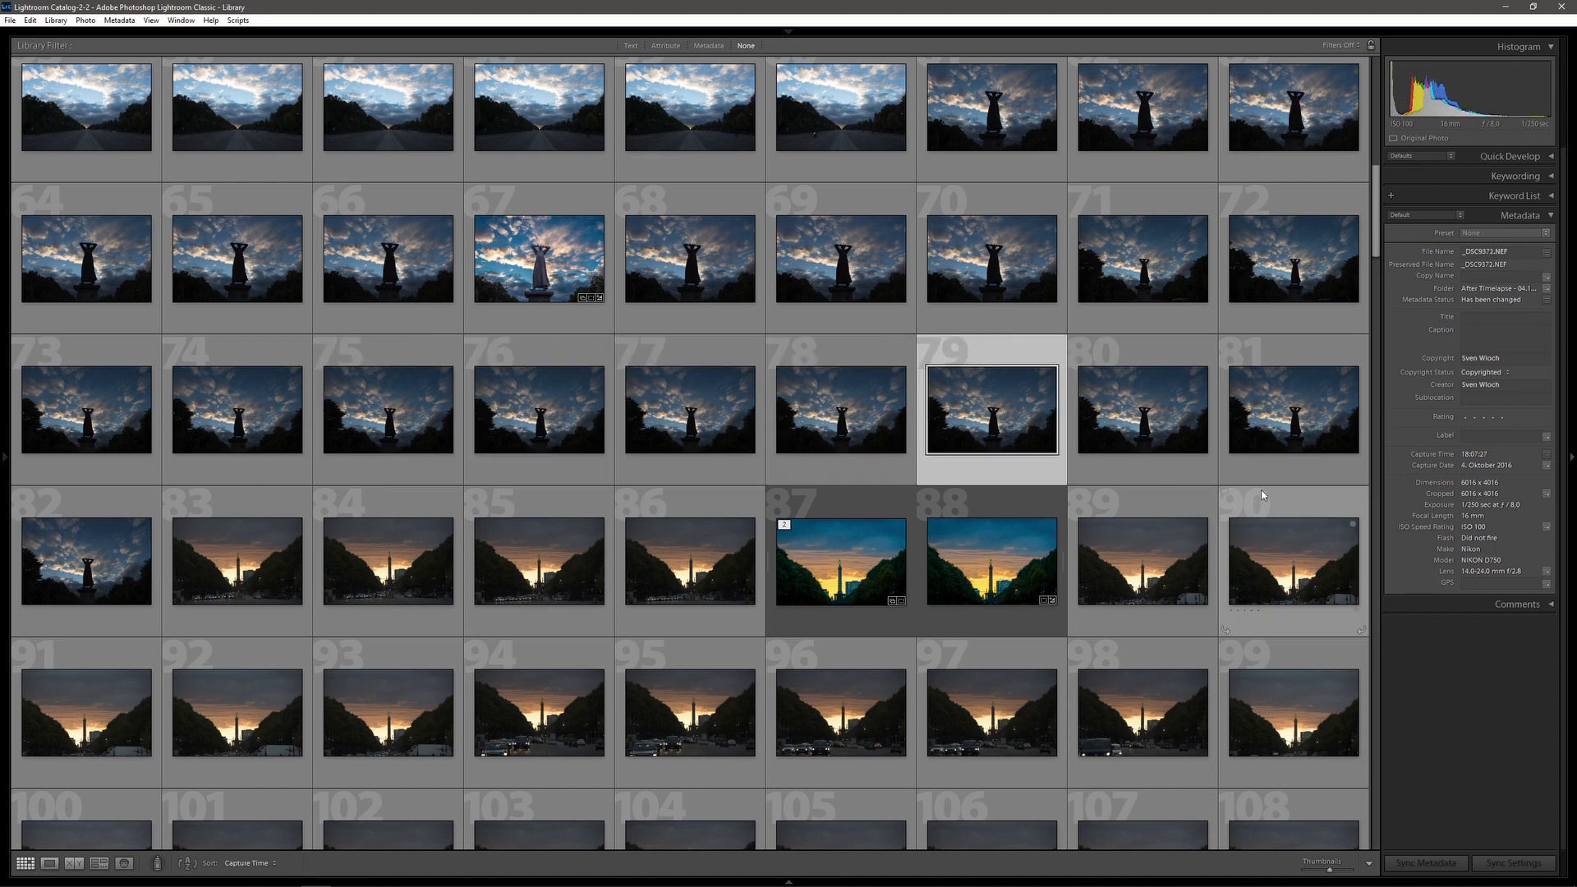
pyautogui.press('Down')
pyautogui.press('Down')
pyautogui.press('Down')
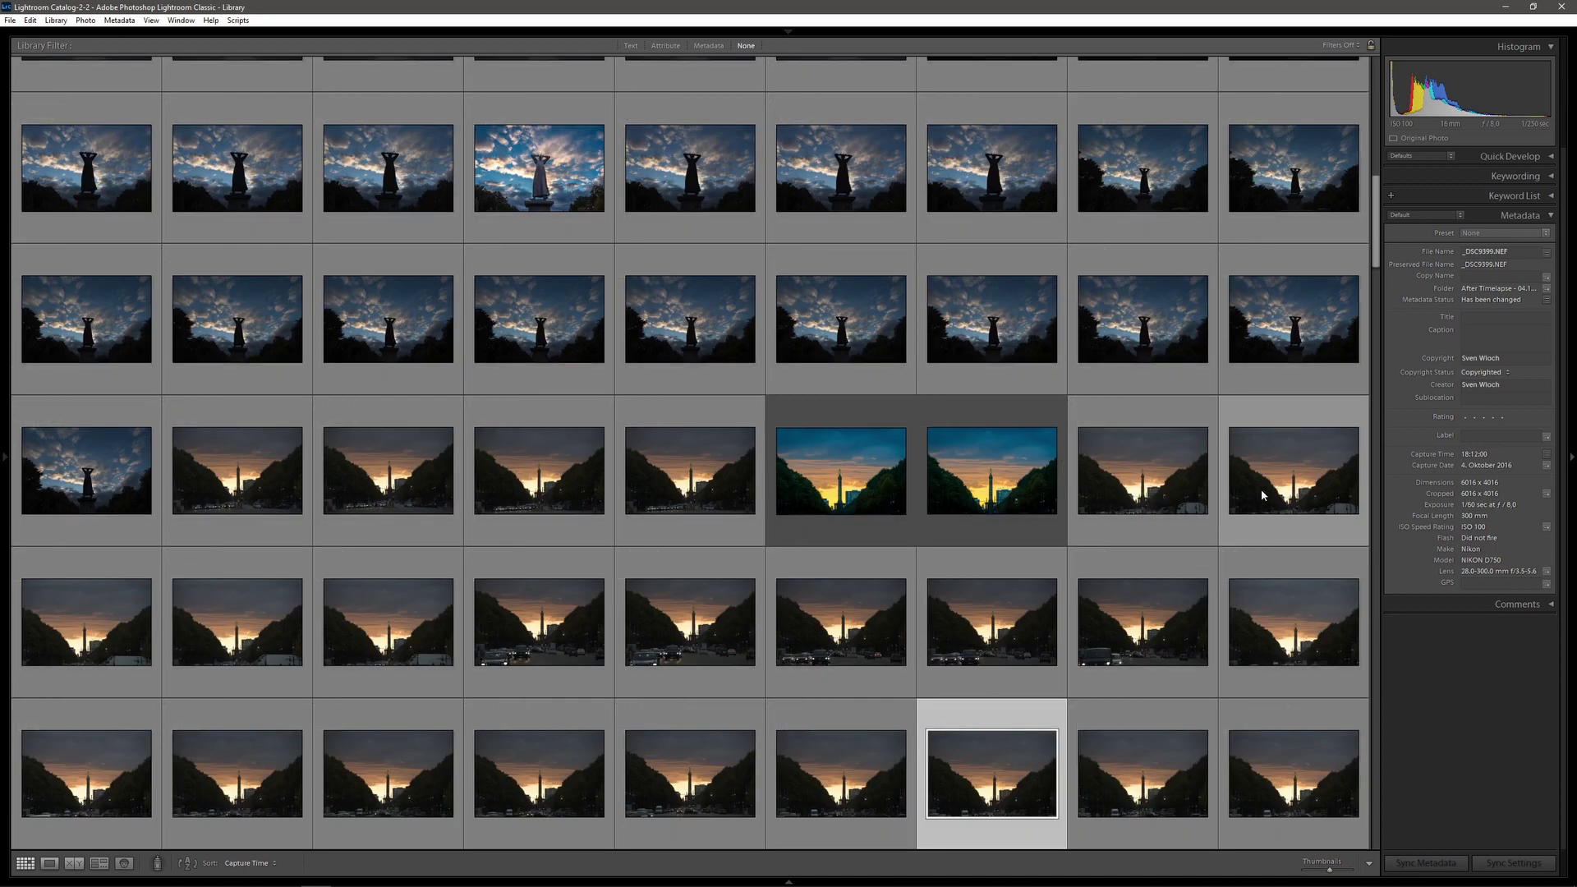
pyautogui.press('Left')
pyautogui.press('Left')
pyautogui.press('Left')
pyautogui.press('Up')
pyautogui.press('Left')
pyautogui.press('Down')
pyautogui.press('Down')
pyautogui.press('Down')
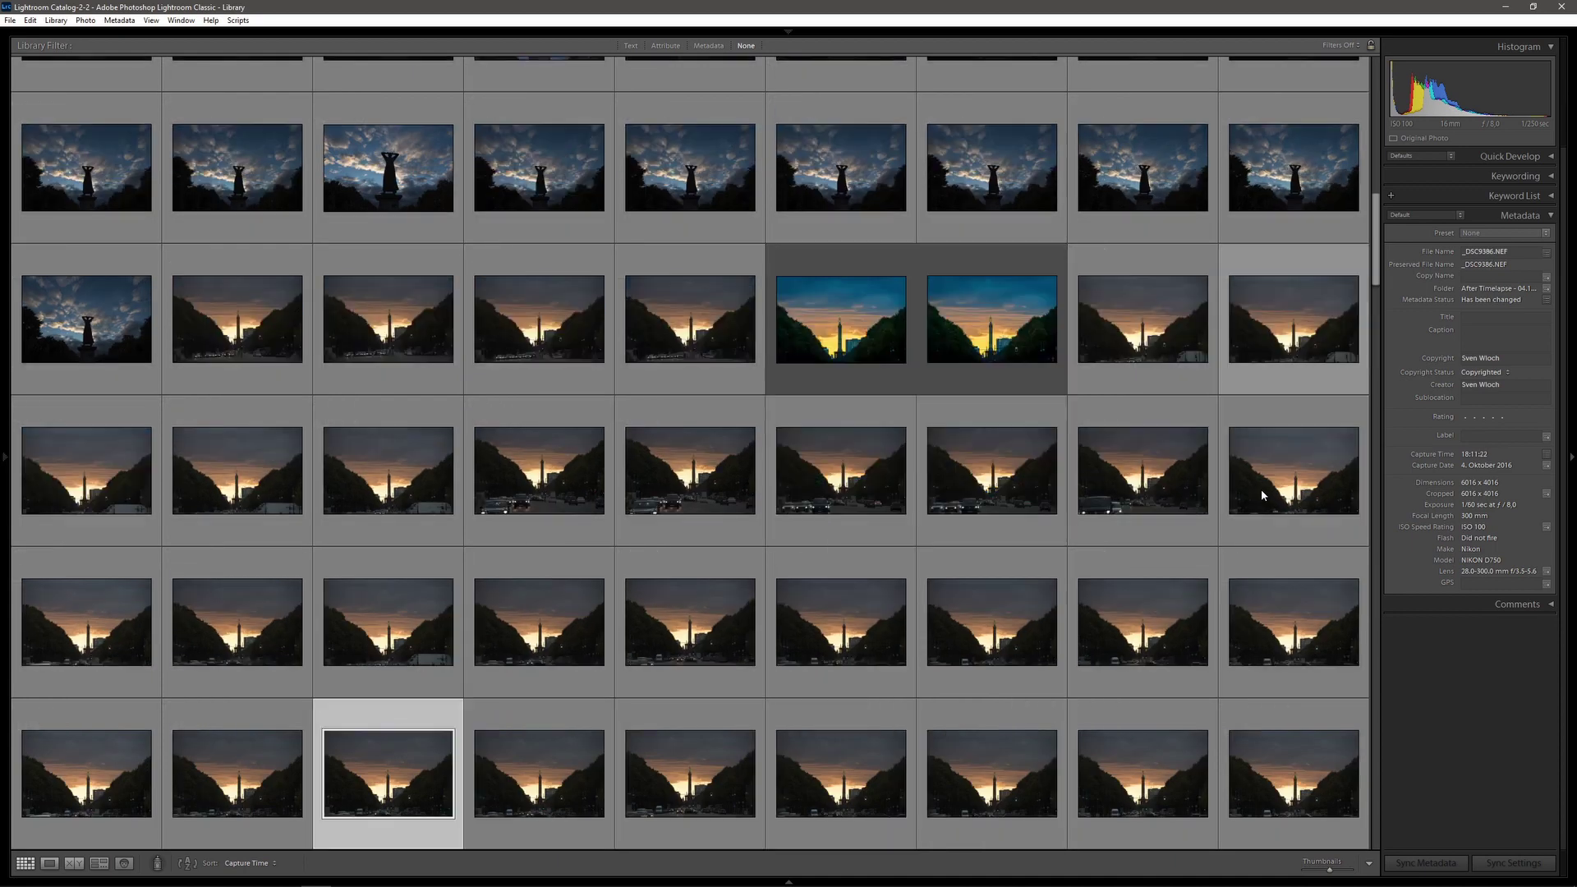
pyautogui.press('Up')
pyautogui.press('Up')
pyautogui.press('Up')
pyautogui.press('Right')
pyautogui.press('Right')
pyautogui.press('Right')
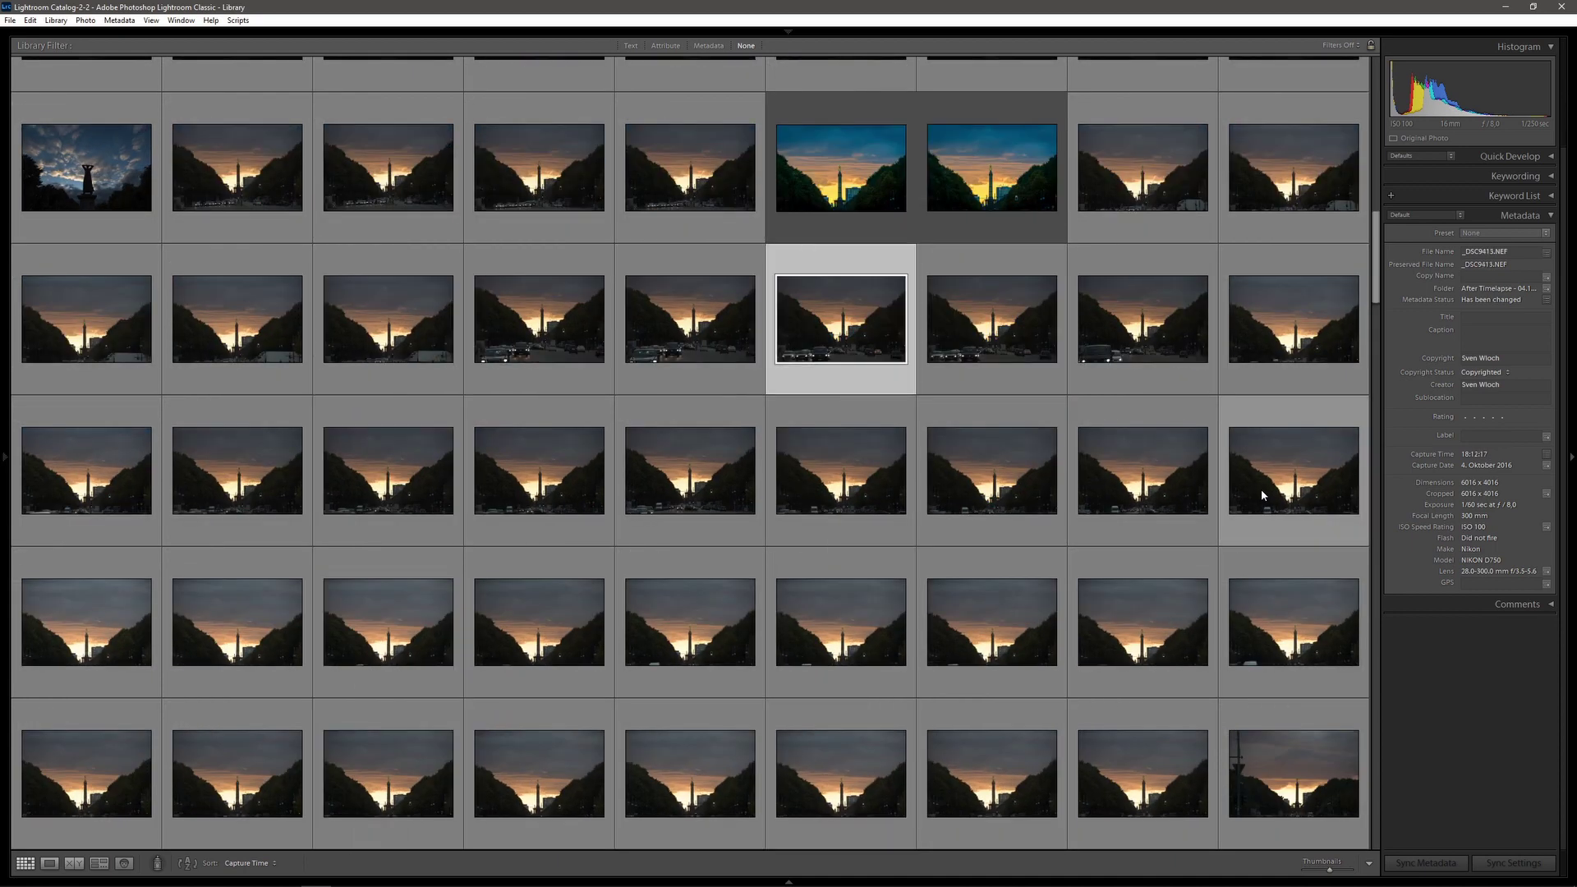
pyautogui.press('Up')
pyautogui.press('e')
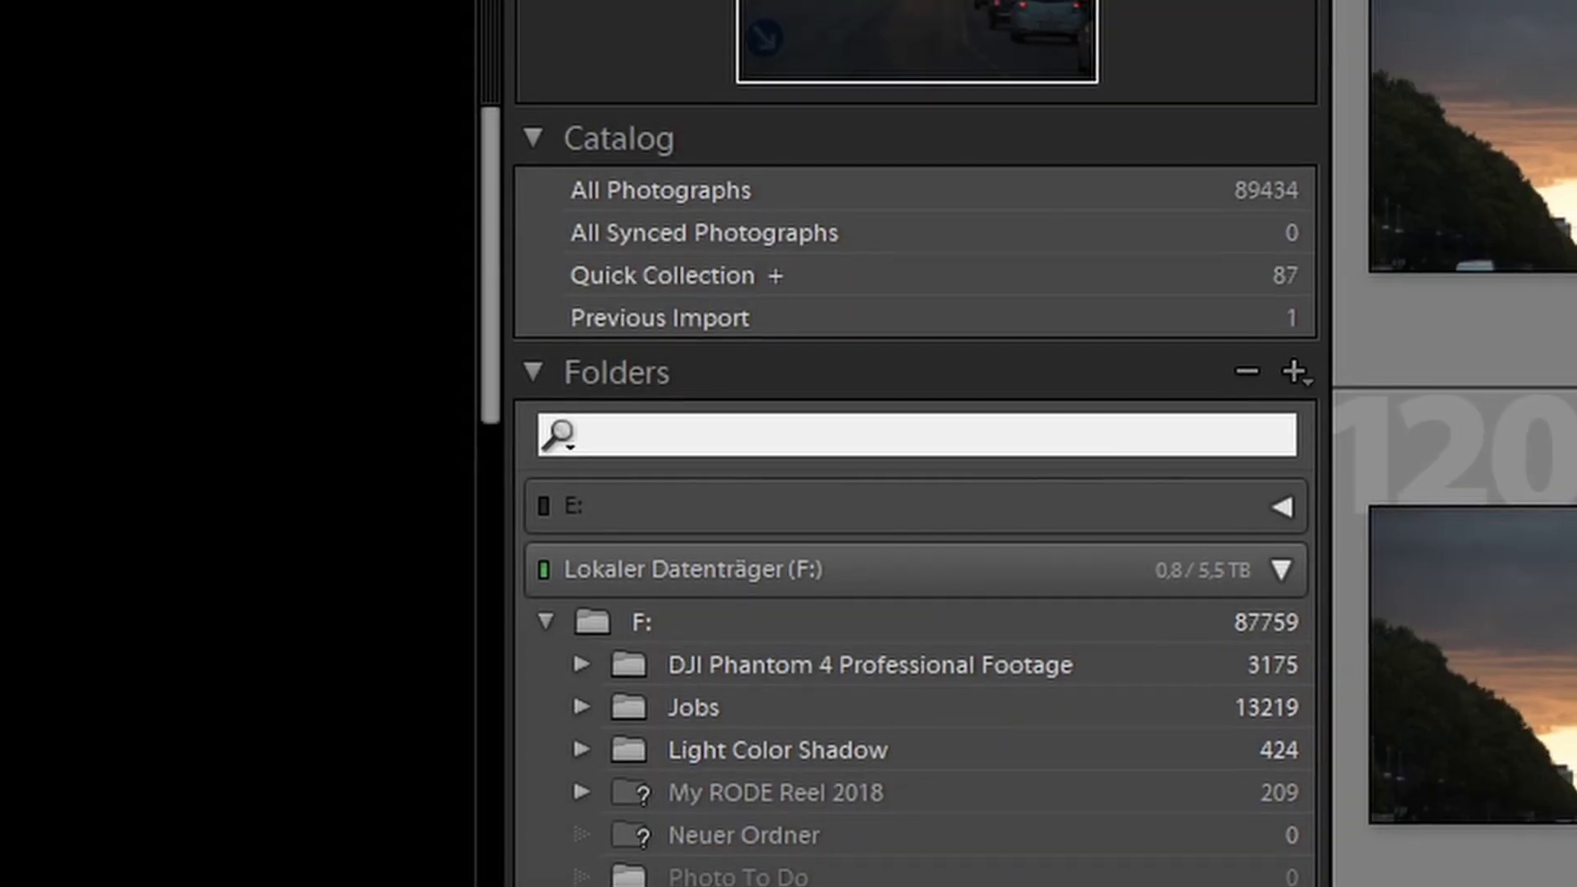
# Raise the victory column sunset photo's exposure to +1.10 and lift its shadows
pyautogui.write('Brandenb')
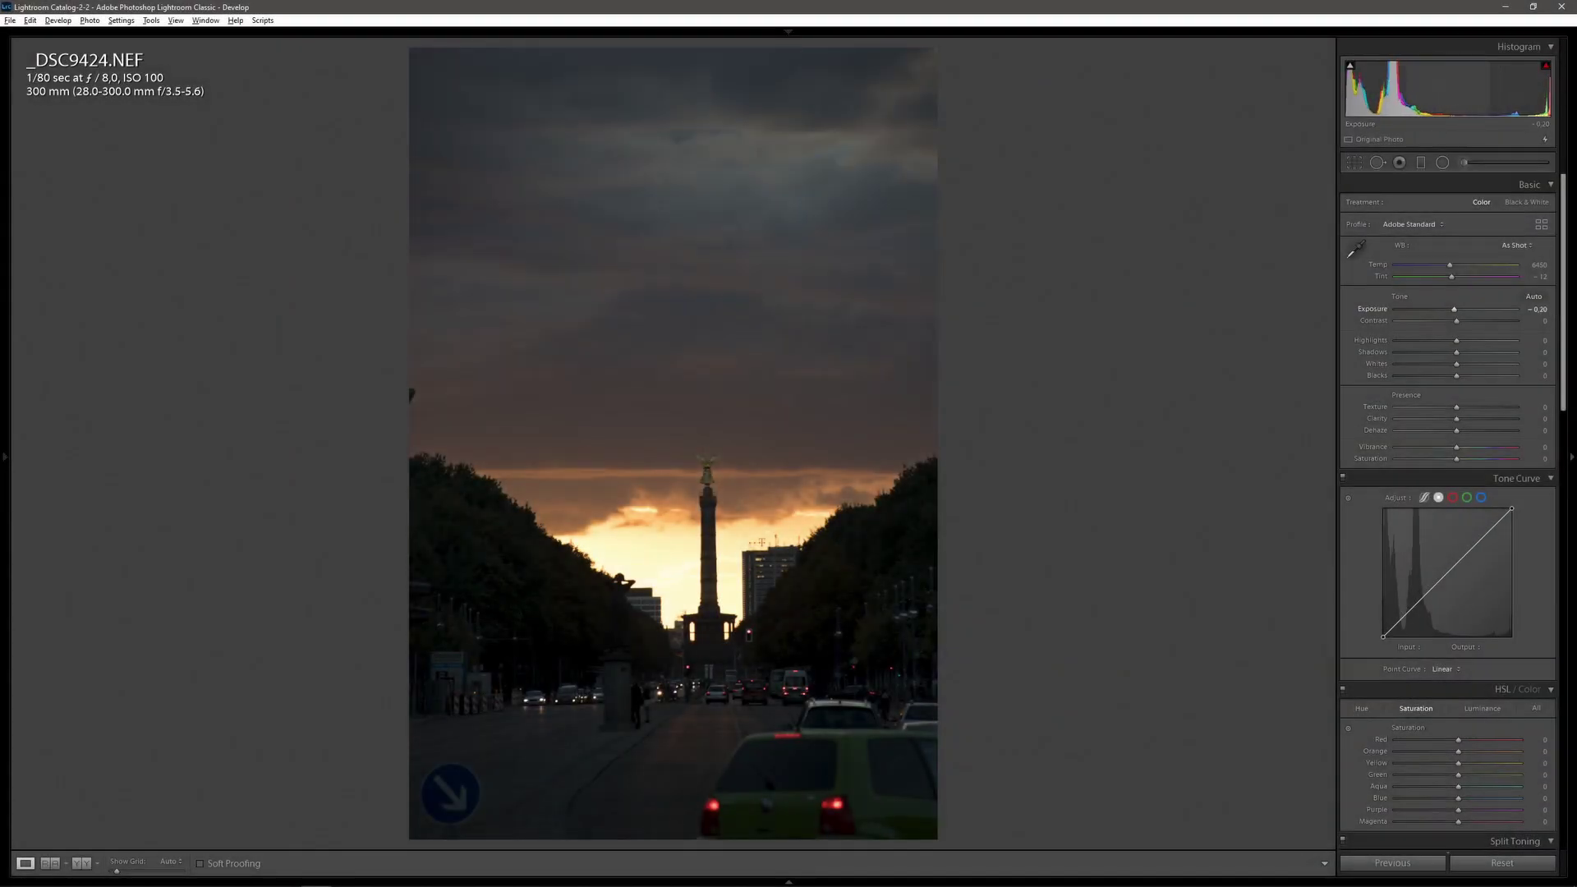
pyautogui.moveTo(1441, 309)
pyautogui.mouseDown()
pyautogui.moveTo(1487, 308)
pyautogui.moveTo(1469, 309)
pyautogui.mouseUp()
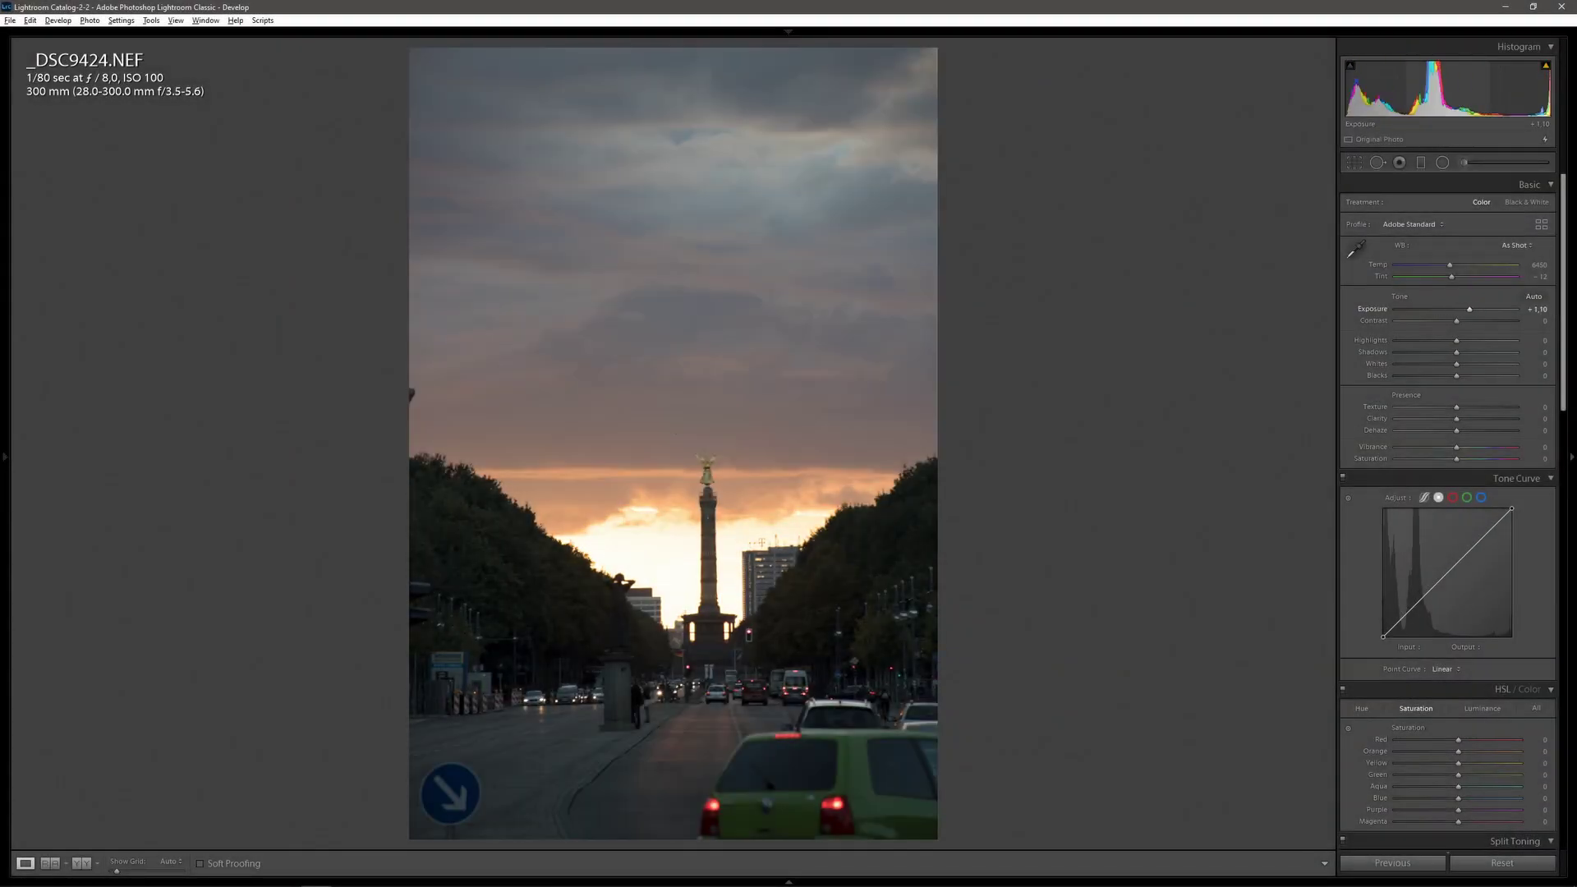
pyautogui.moveTo(1550, 352); pyautogui.dragTo(1540, 353)
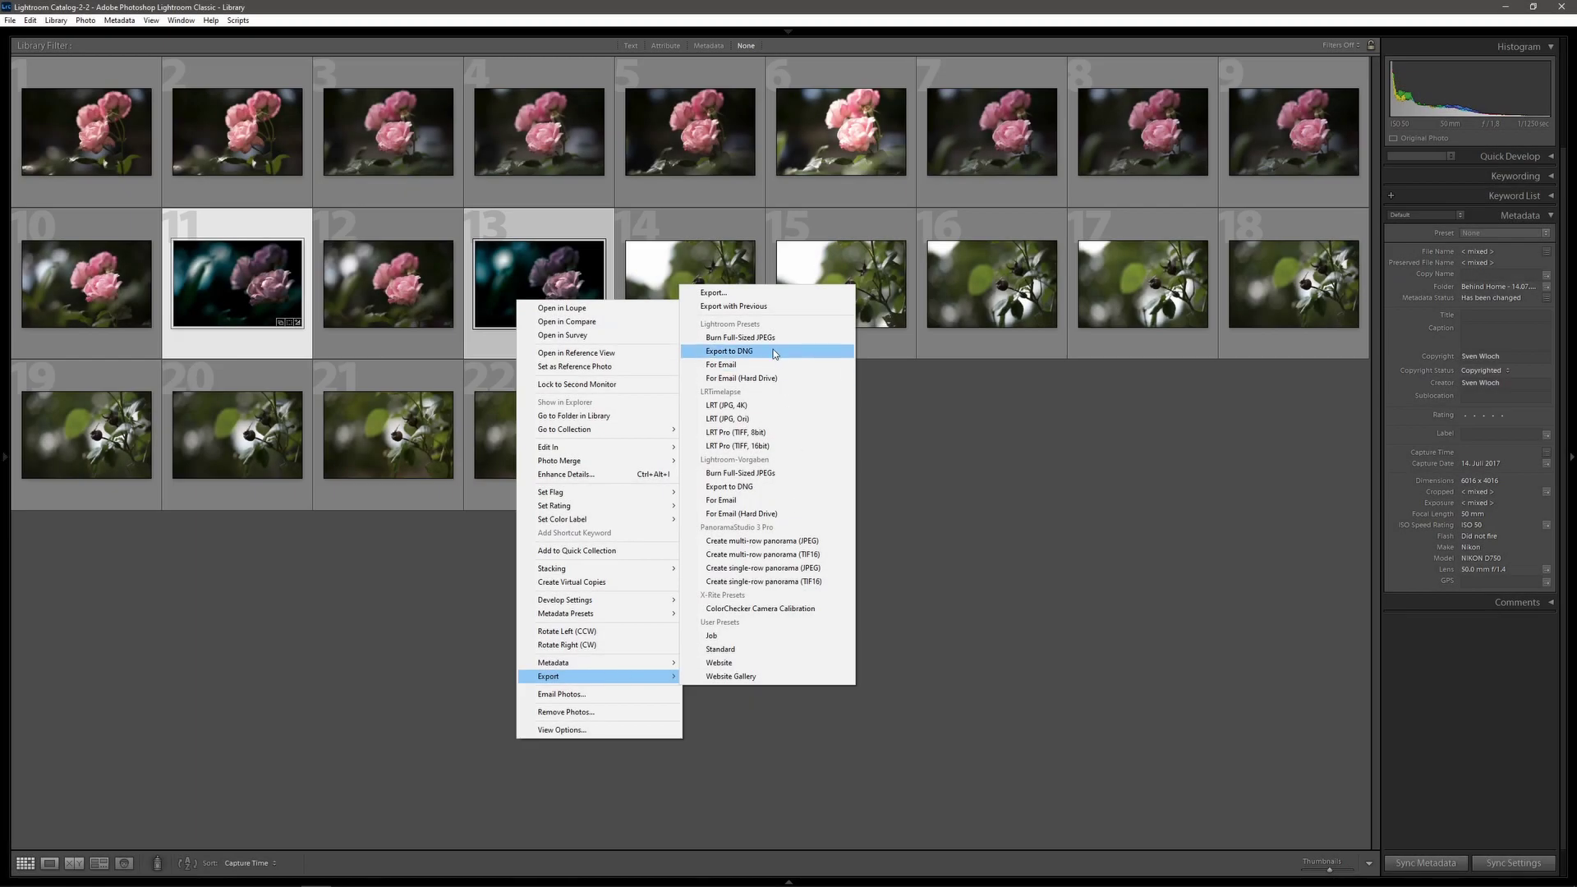
# Tick the Export to DNG and For Email (Hard Drive) presets and batch export with Choose Parent Folder enabled
pyautogui.click(734, 294)
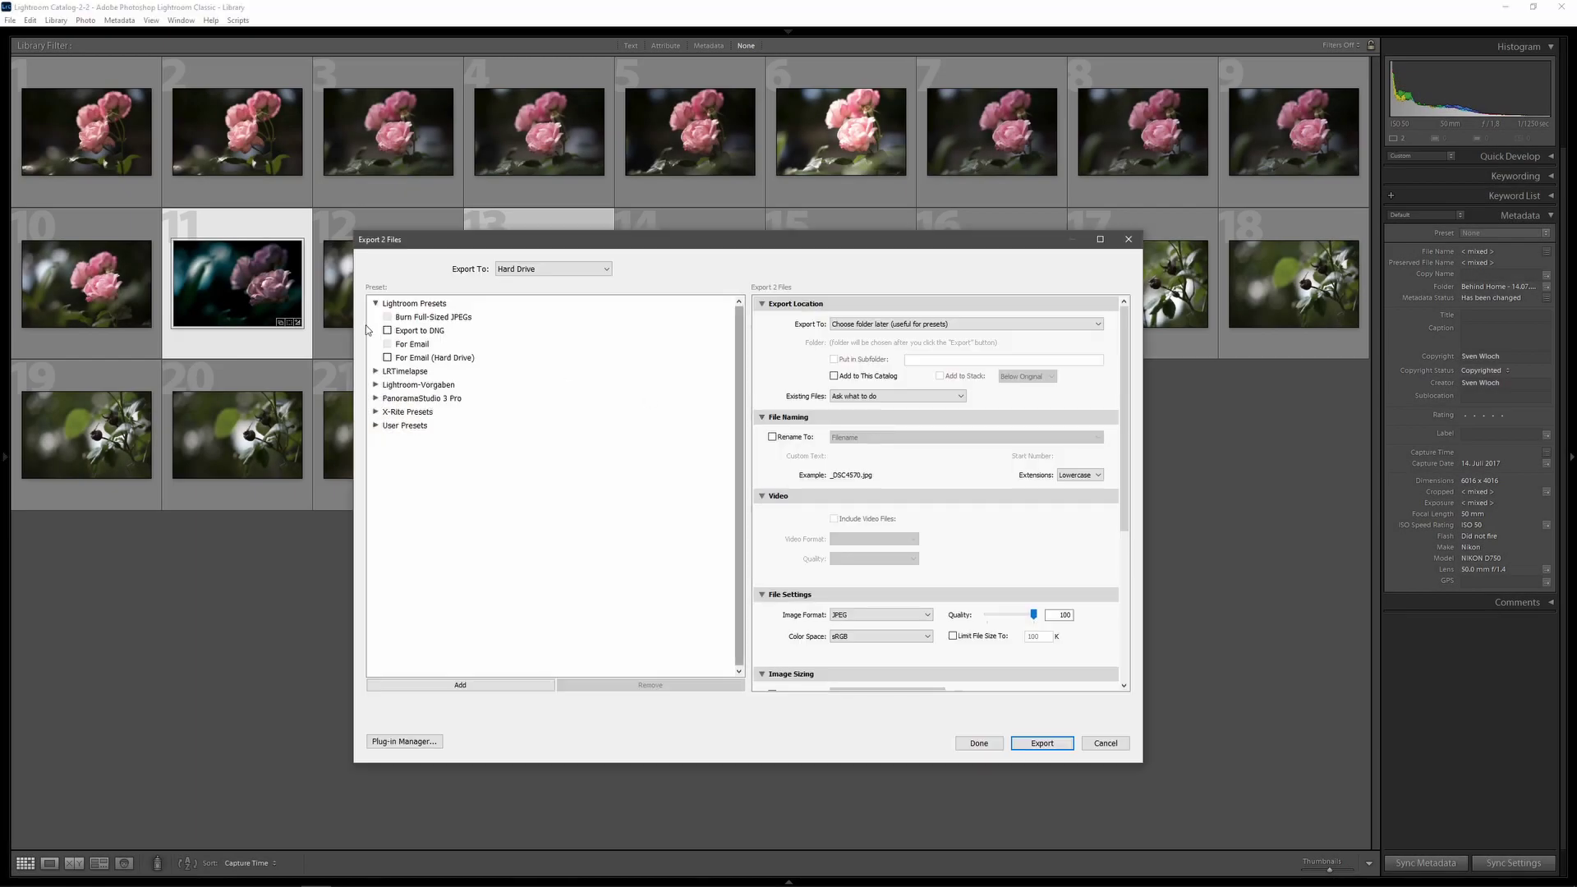
pyautogui.click(388, 330)
pyautogui.click(387, 358)
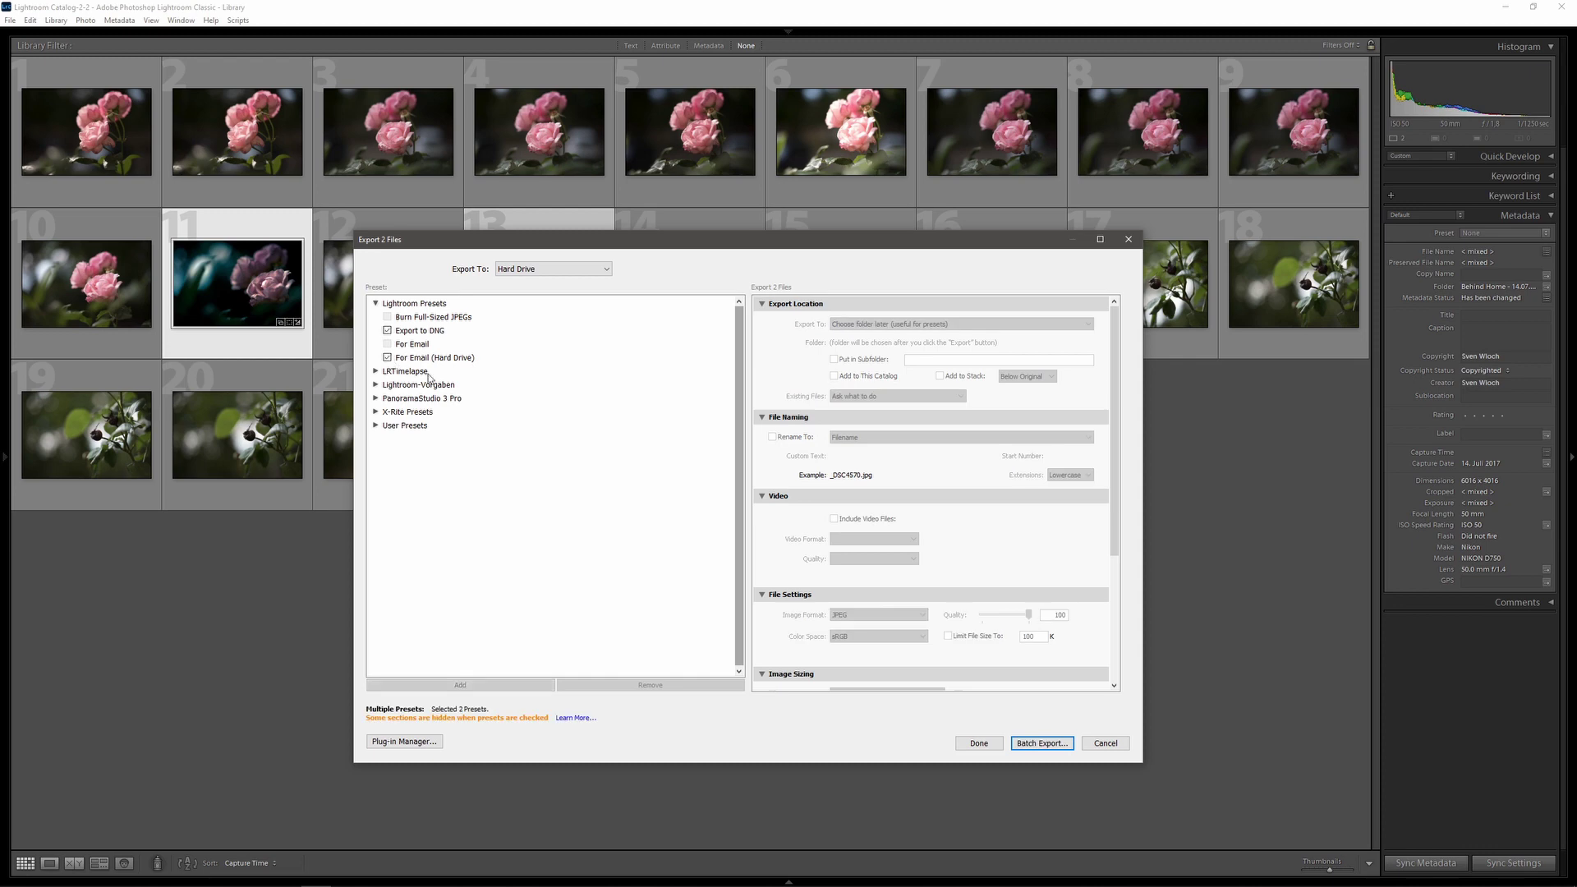
pyautogui.click(1048, 744)
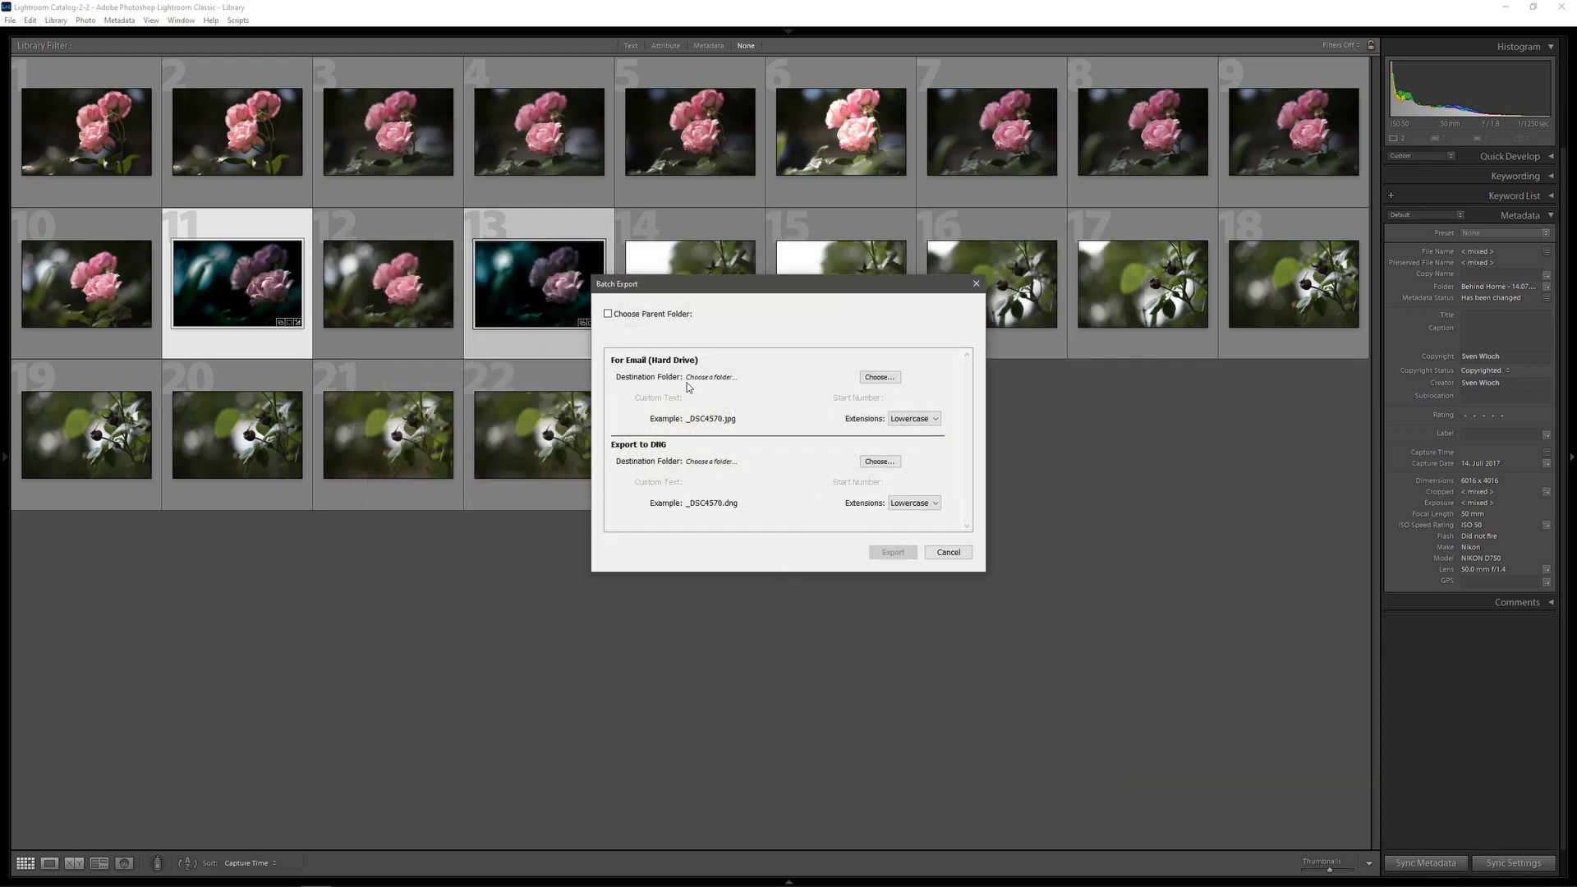
pyautogui.click(649, 316)
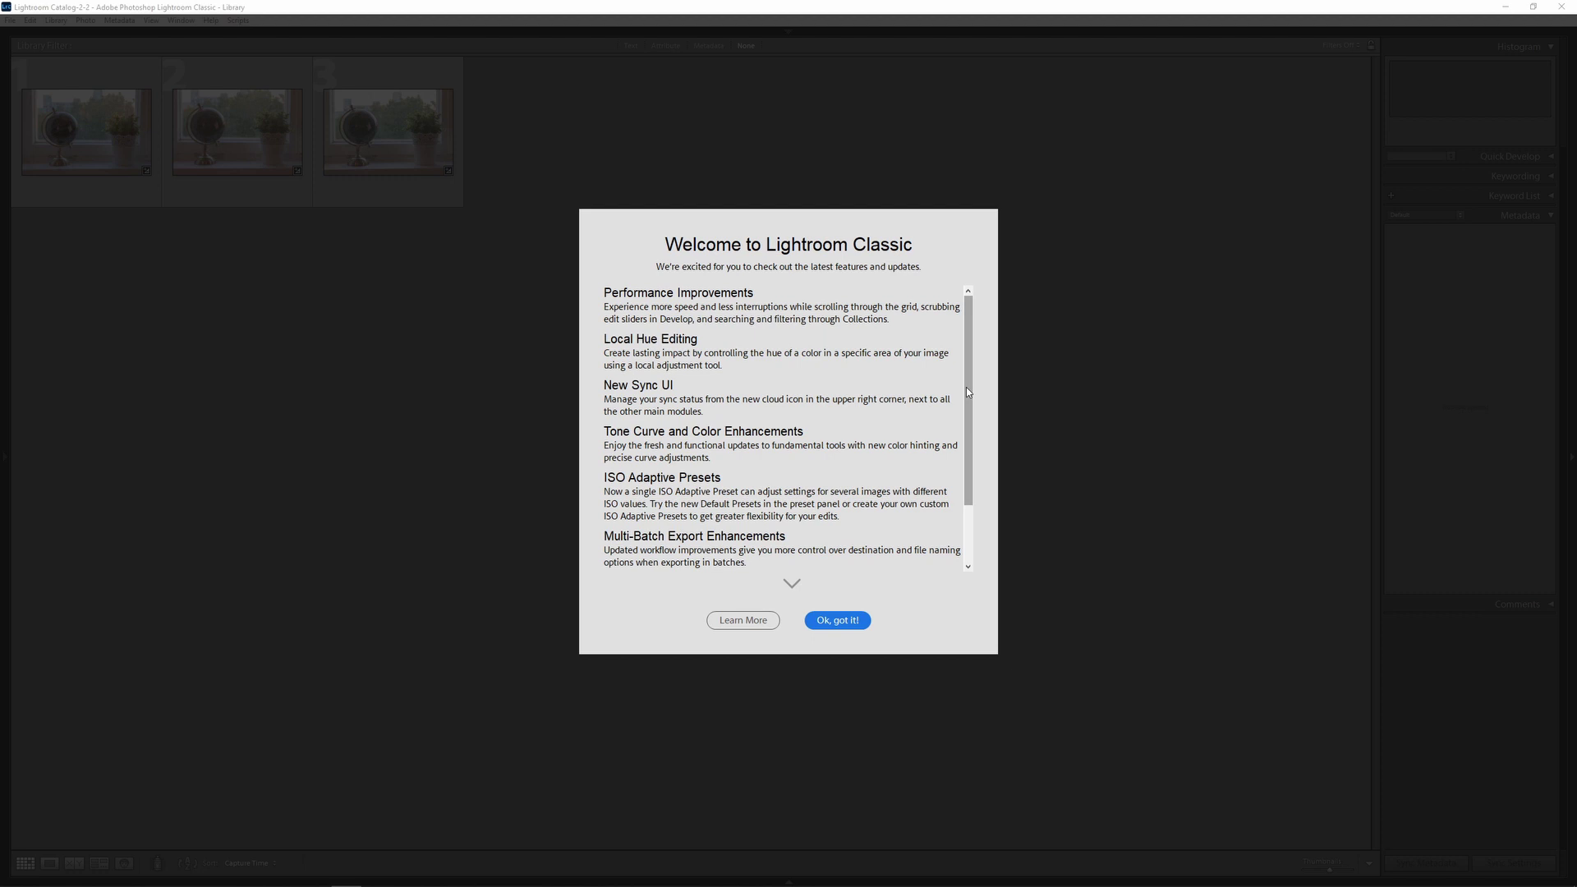
# Scroll through the Welcome dialog's new-features list, then dismiss it with 'Ok, got it!'
pyautogui.moveTo(966, 392); pyautogui.dragTo(951, 453)
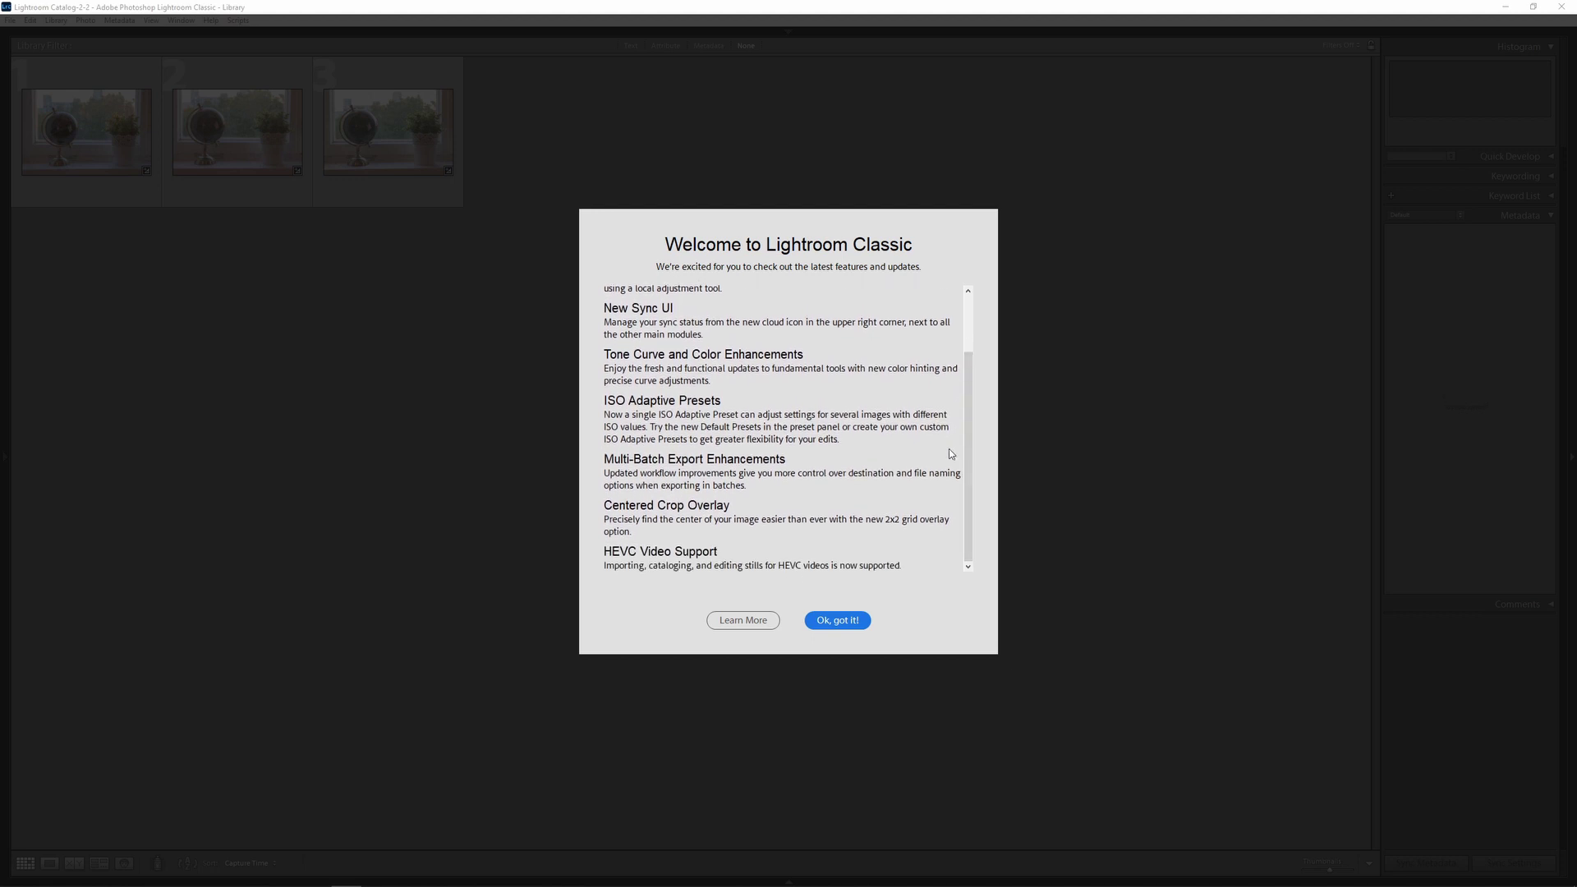
pyautogui.click(832, 621)
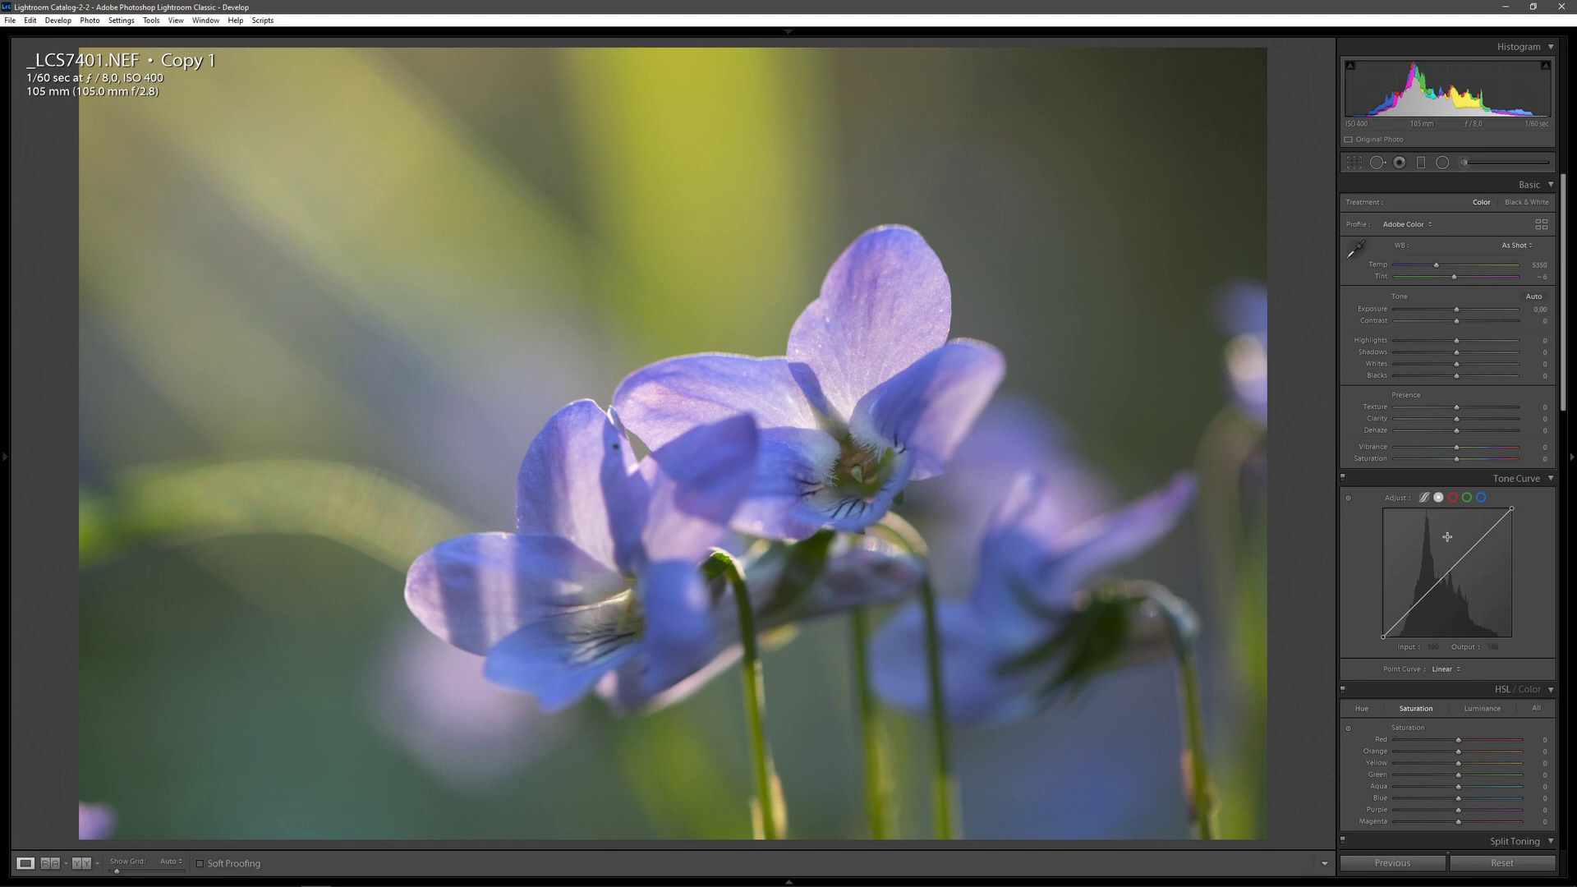
# Try the parametric curve, then add a midtone point to the point curve
pyautogui.click(1425, 499)
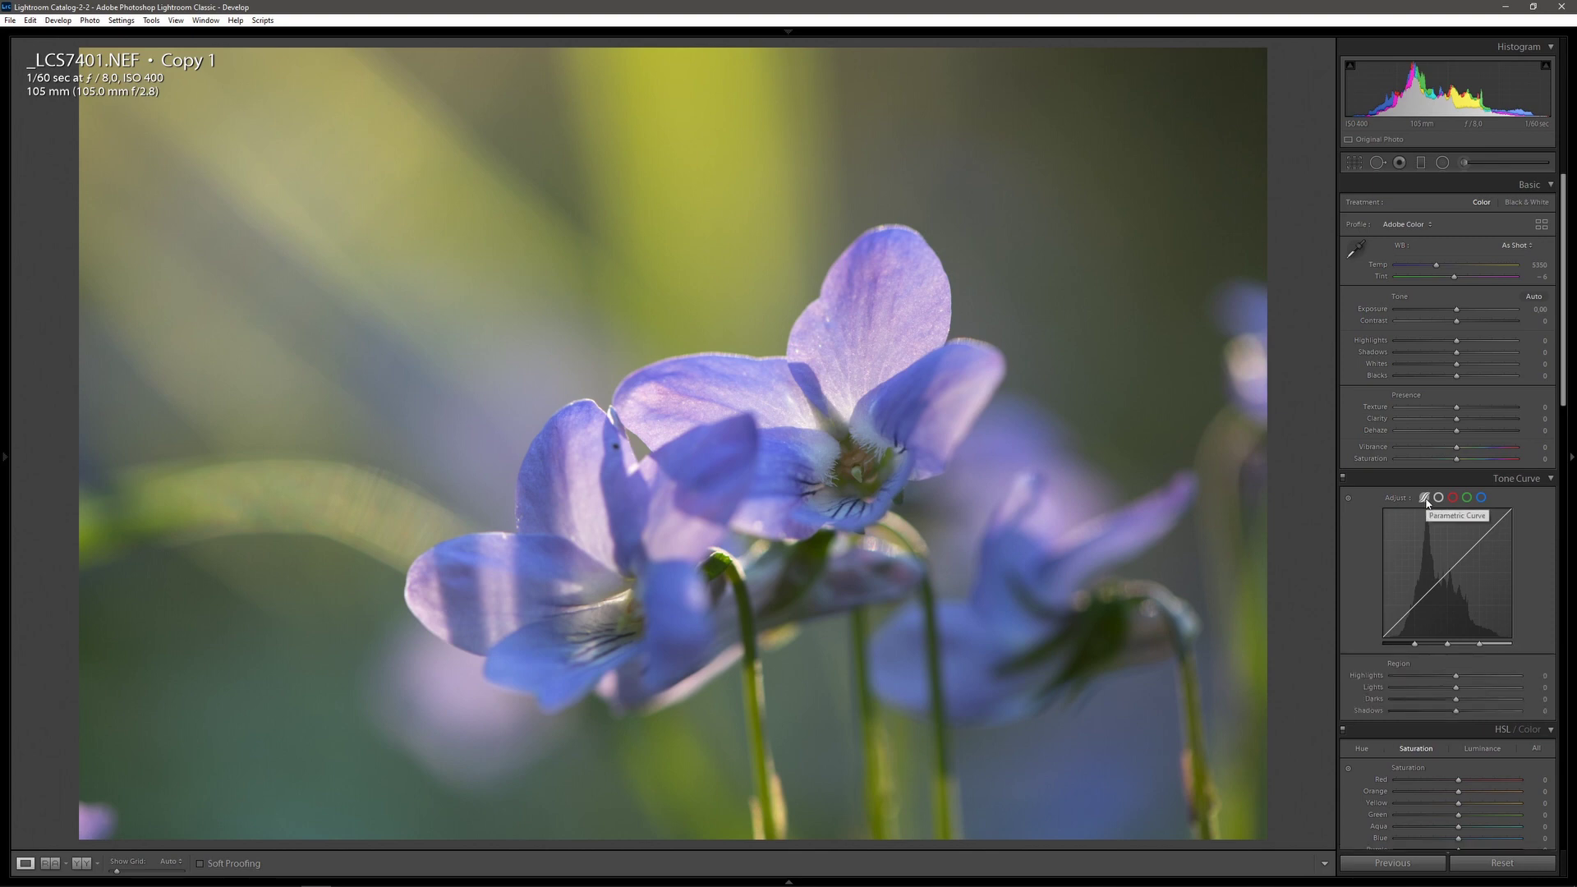
pyautogui.click(1440, 498)
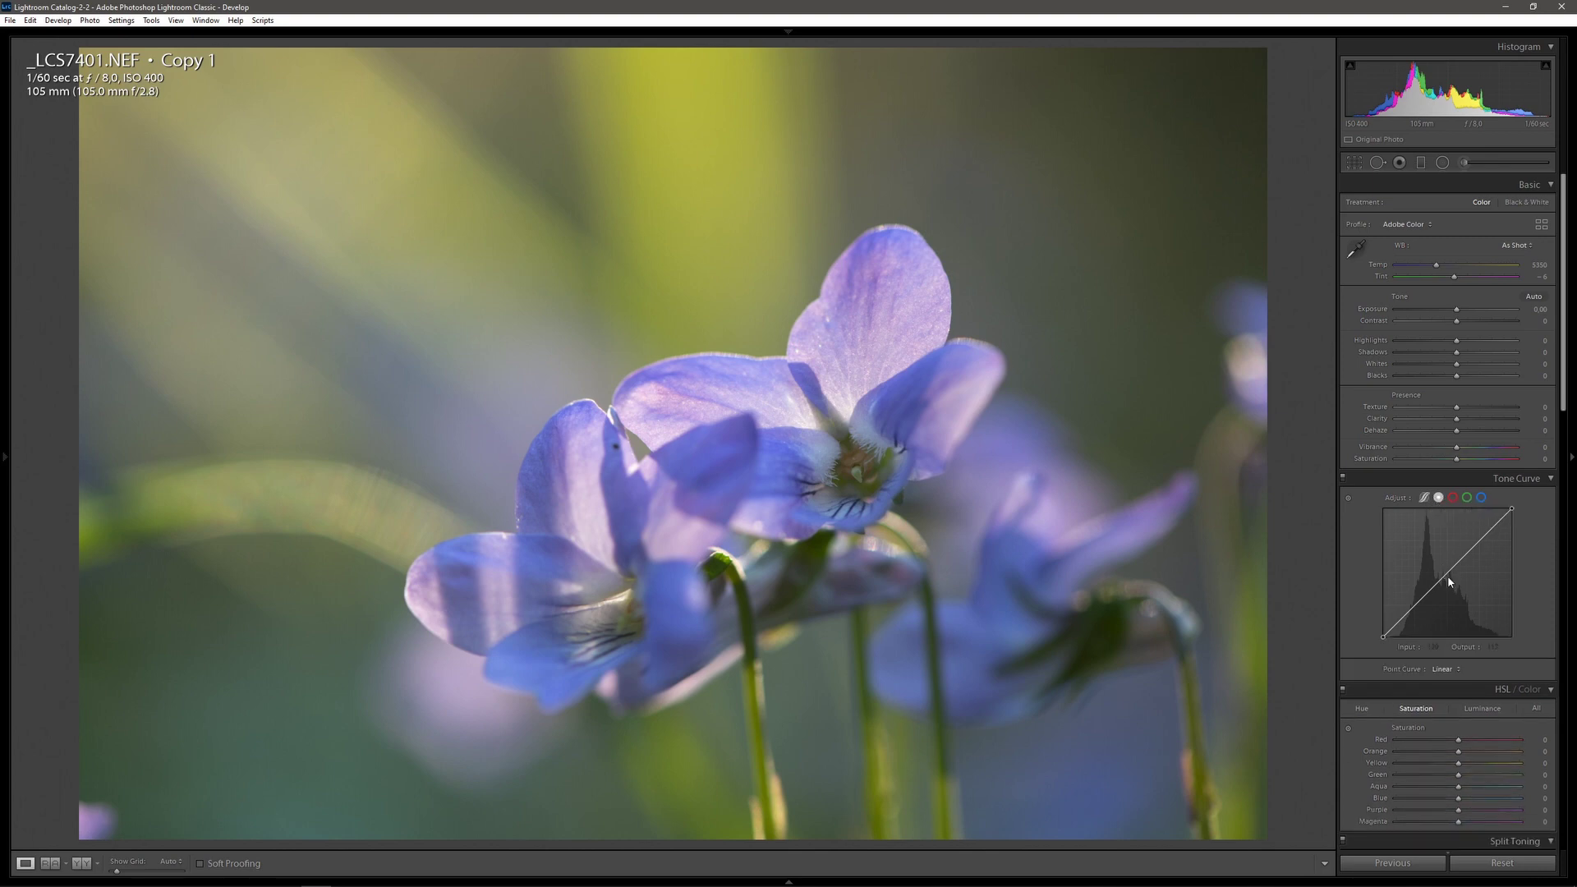
pyautogui.moveTo(1445, 575)
pyautogui.mouseDown()
pyautogui.moveTo(1444, 534)
pyautogui.moveTo(1448, 586)
pyautogui.mouseUp()
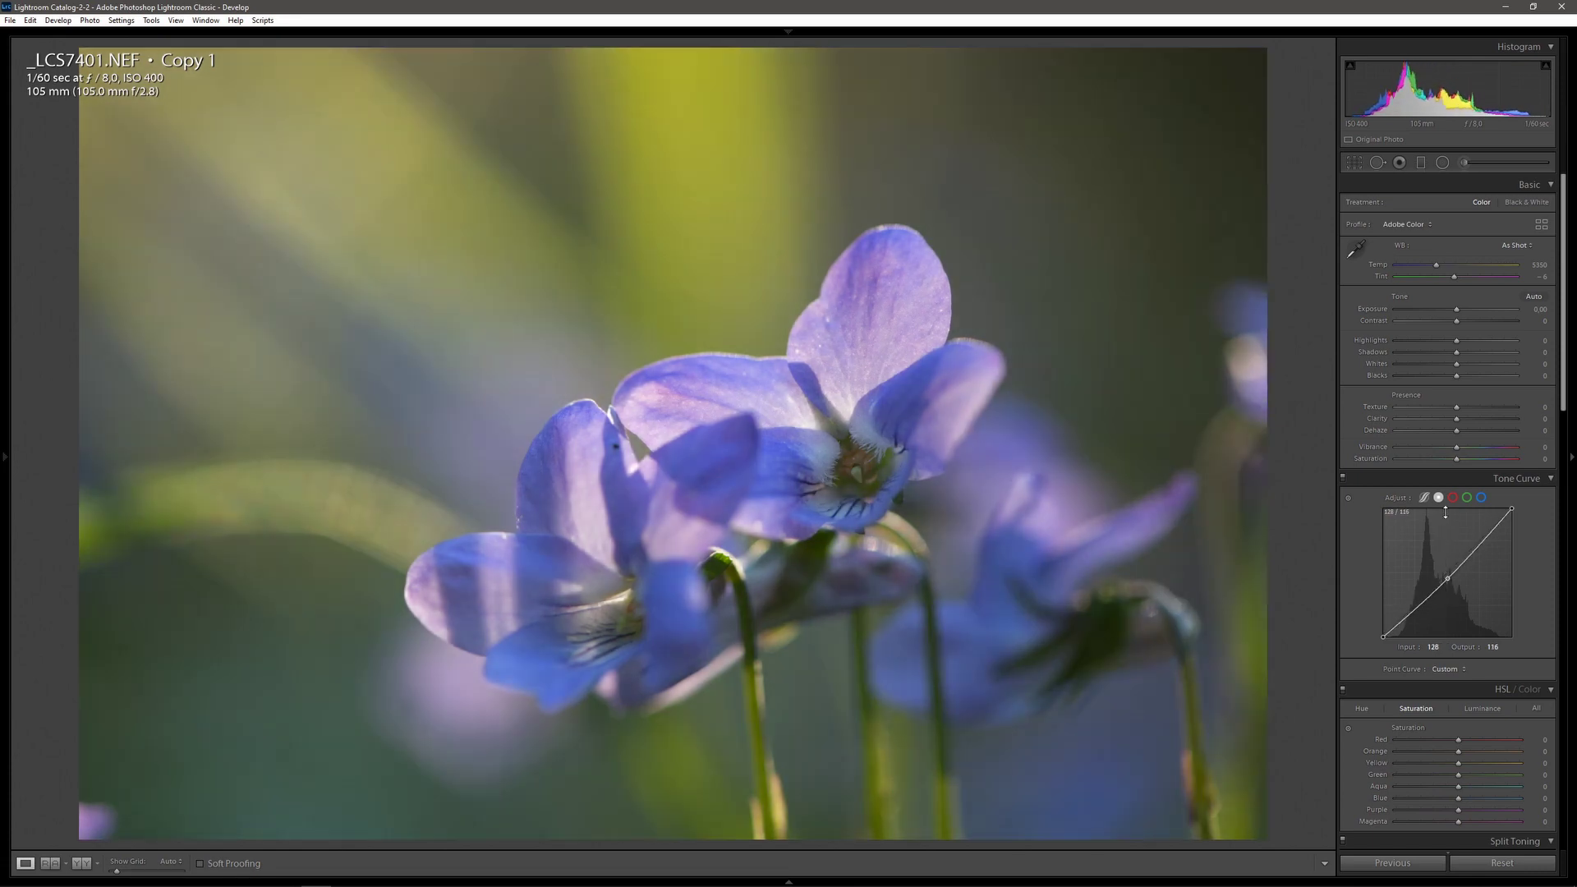
# Pull the red channel curve down to cool the violet photo
pyautogui.click(1453, 498)
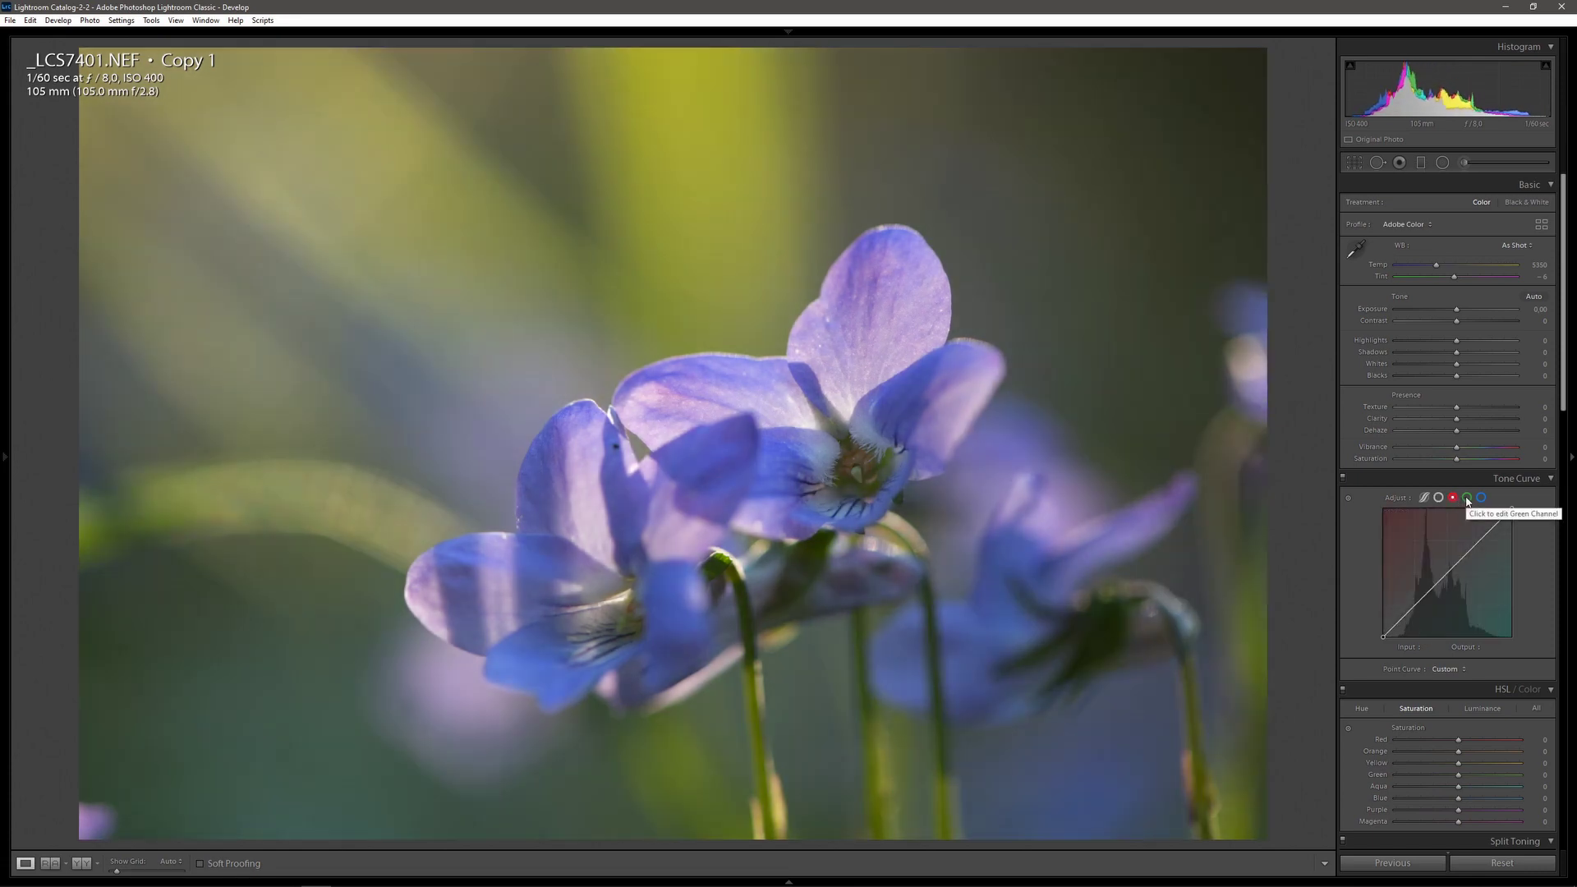
pyautogui.click(1468, 498)
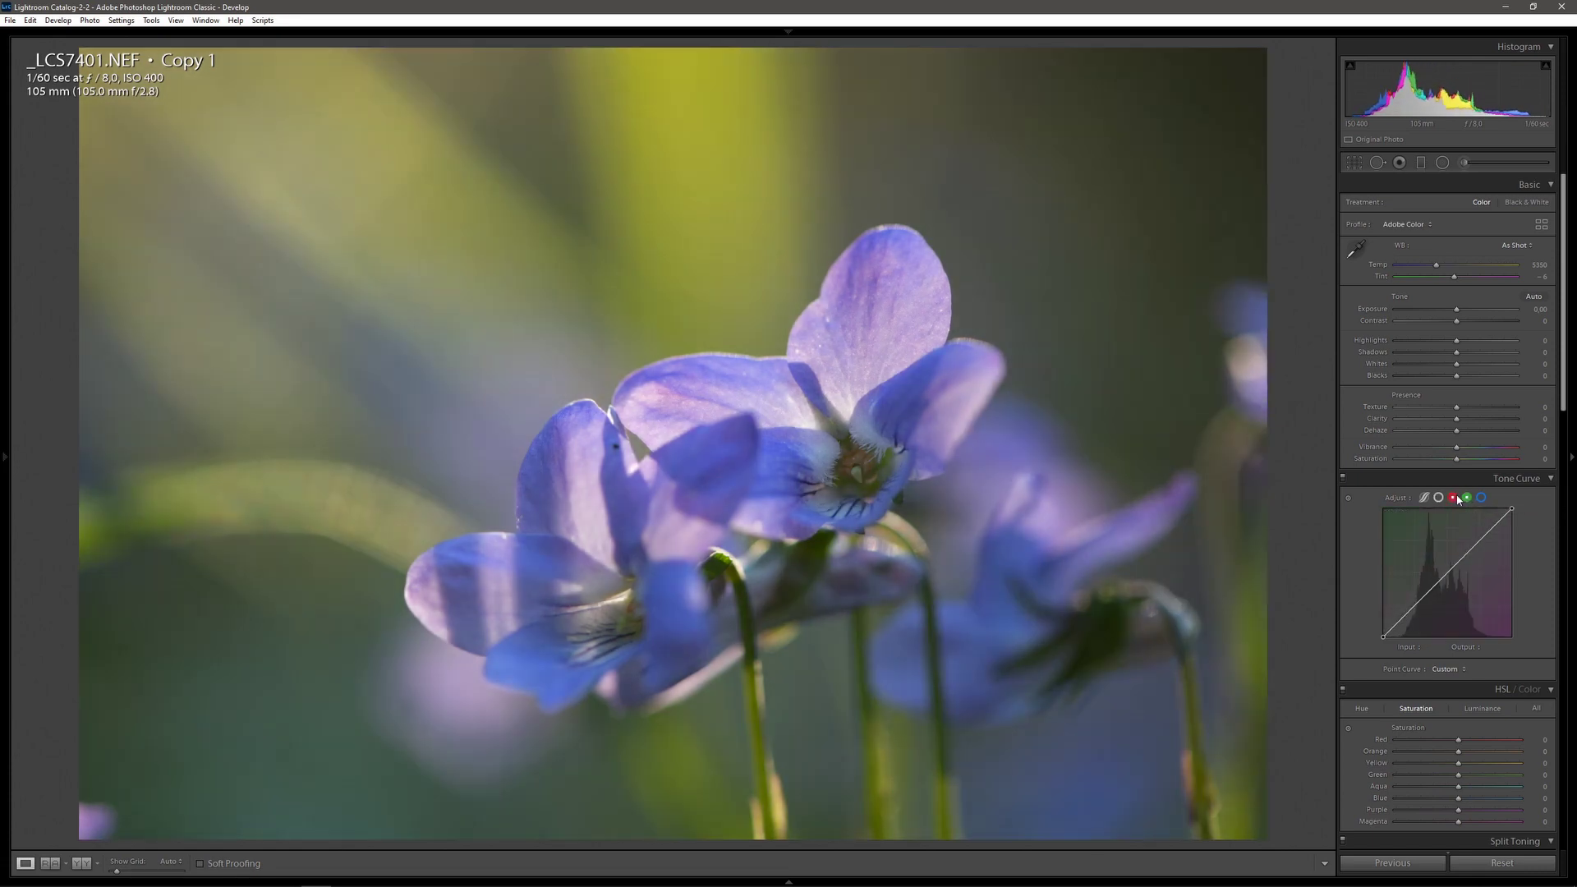
pyautogui.click(1453, 498)
pyautogui.moveTo(1451, 569); pyautogui.dragTo(1452, 580)
# Copy the red curve onto the green channel, then raise its upper point from 191 to 203
pyautogui.rightClick(1452, 581)
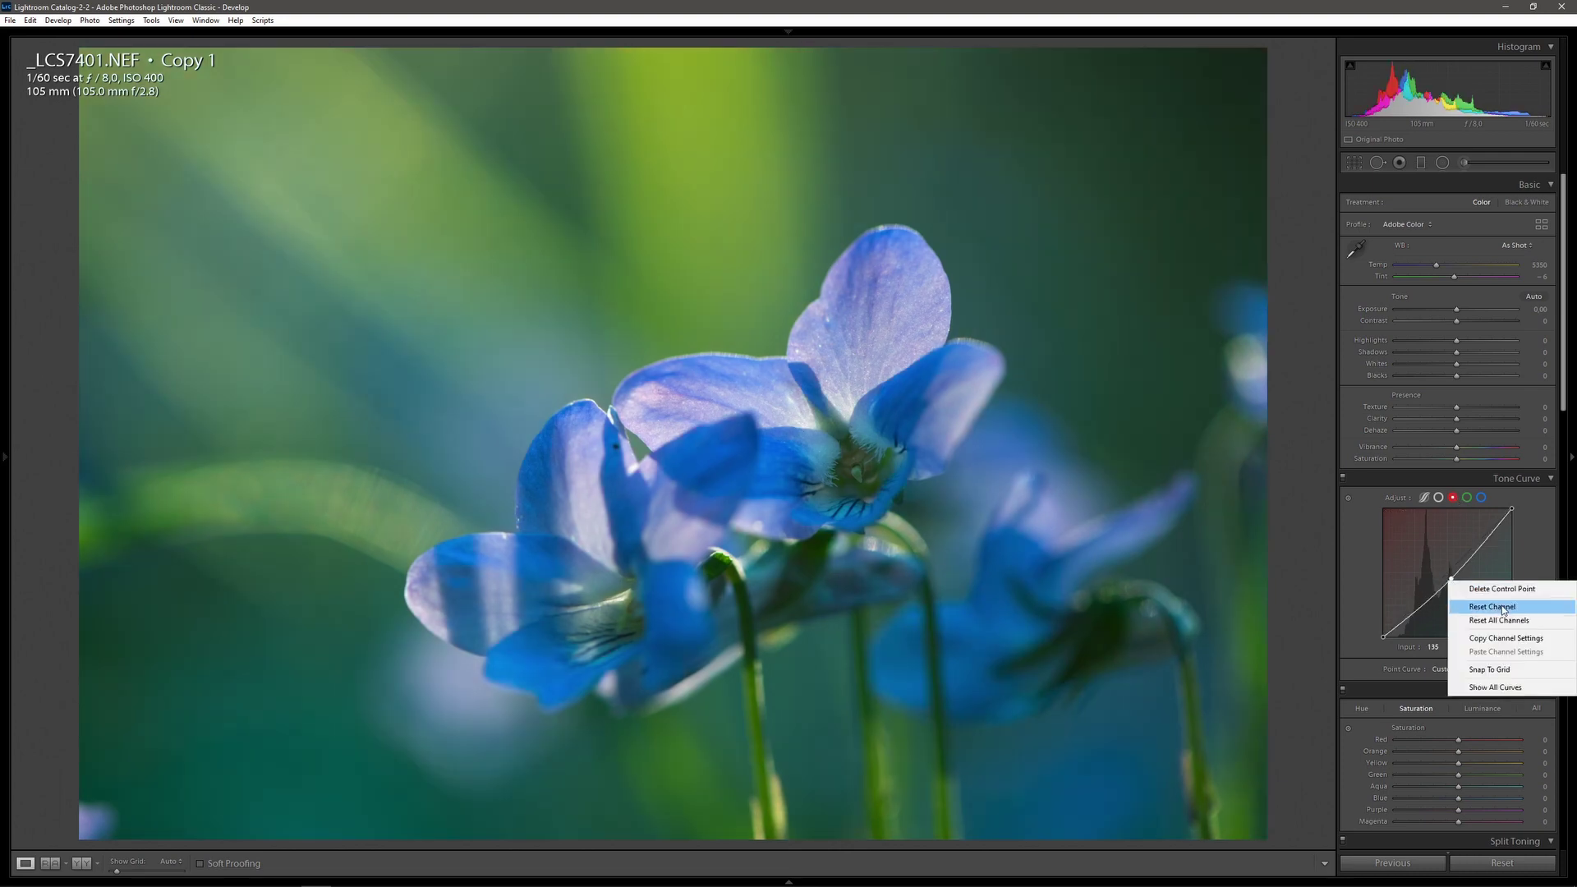
pyautogui.click(1504, 639)
pyautogui.click(1468, 498)
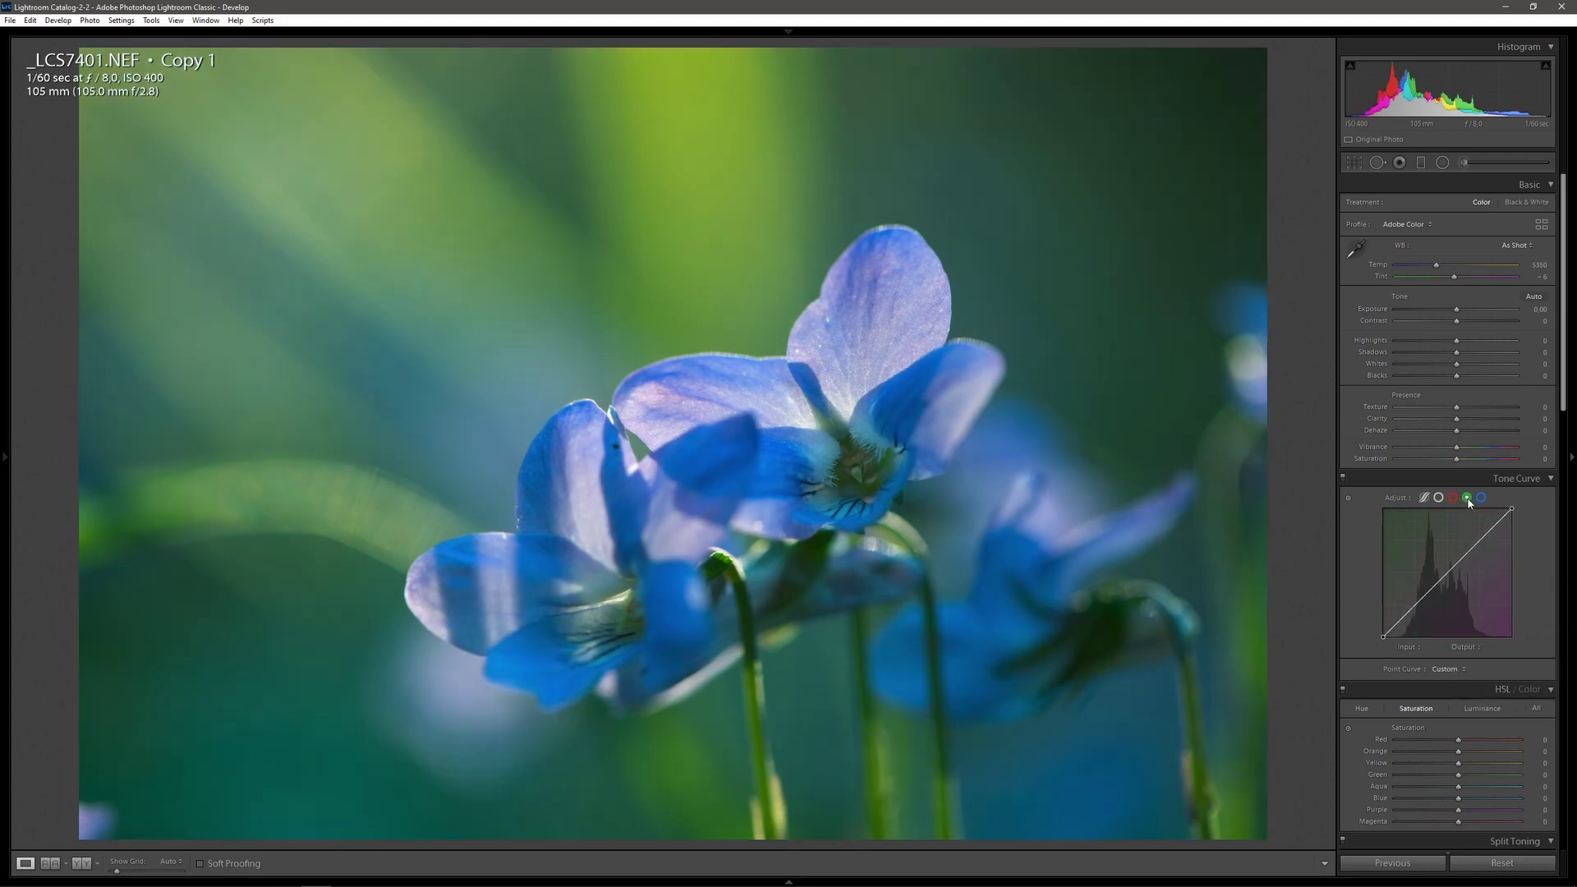
pyautogui.rightClick(1454, 570)
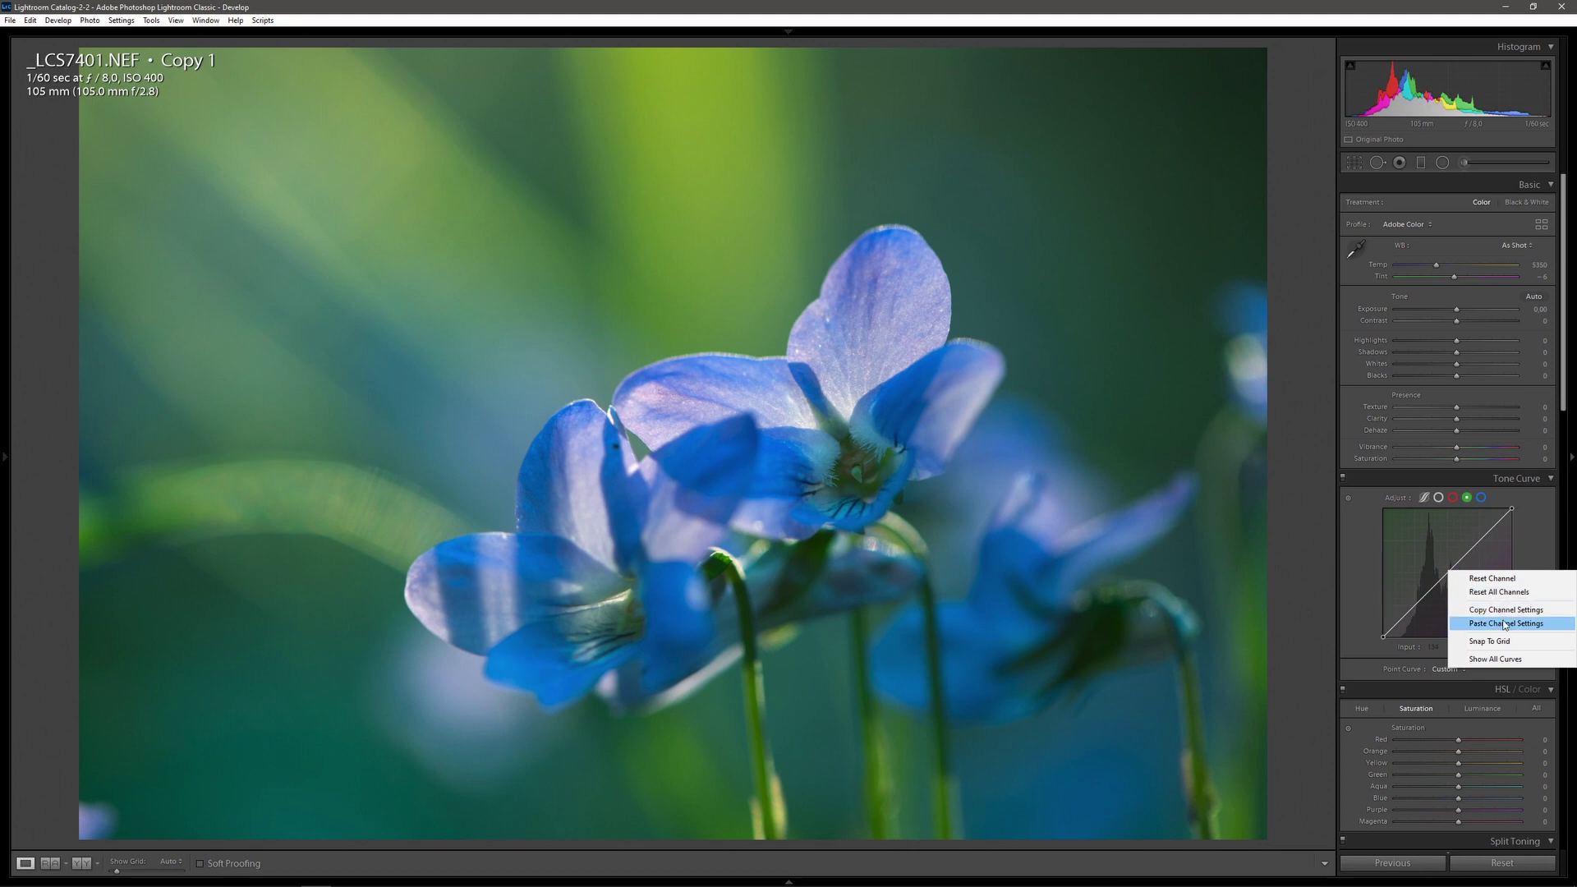
pyautogui.click(1465, 622)
pyautogui.moveTo(1457, 579); pyautogui.dragTo(1479, 542)
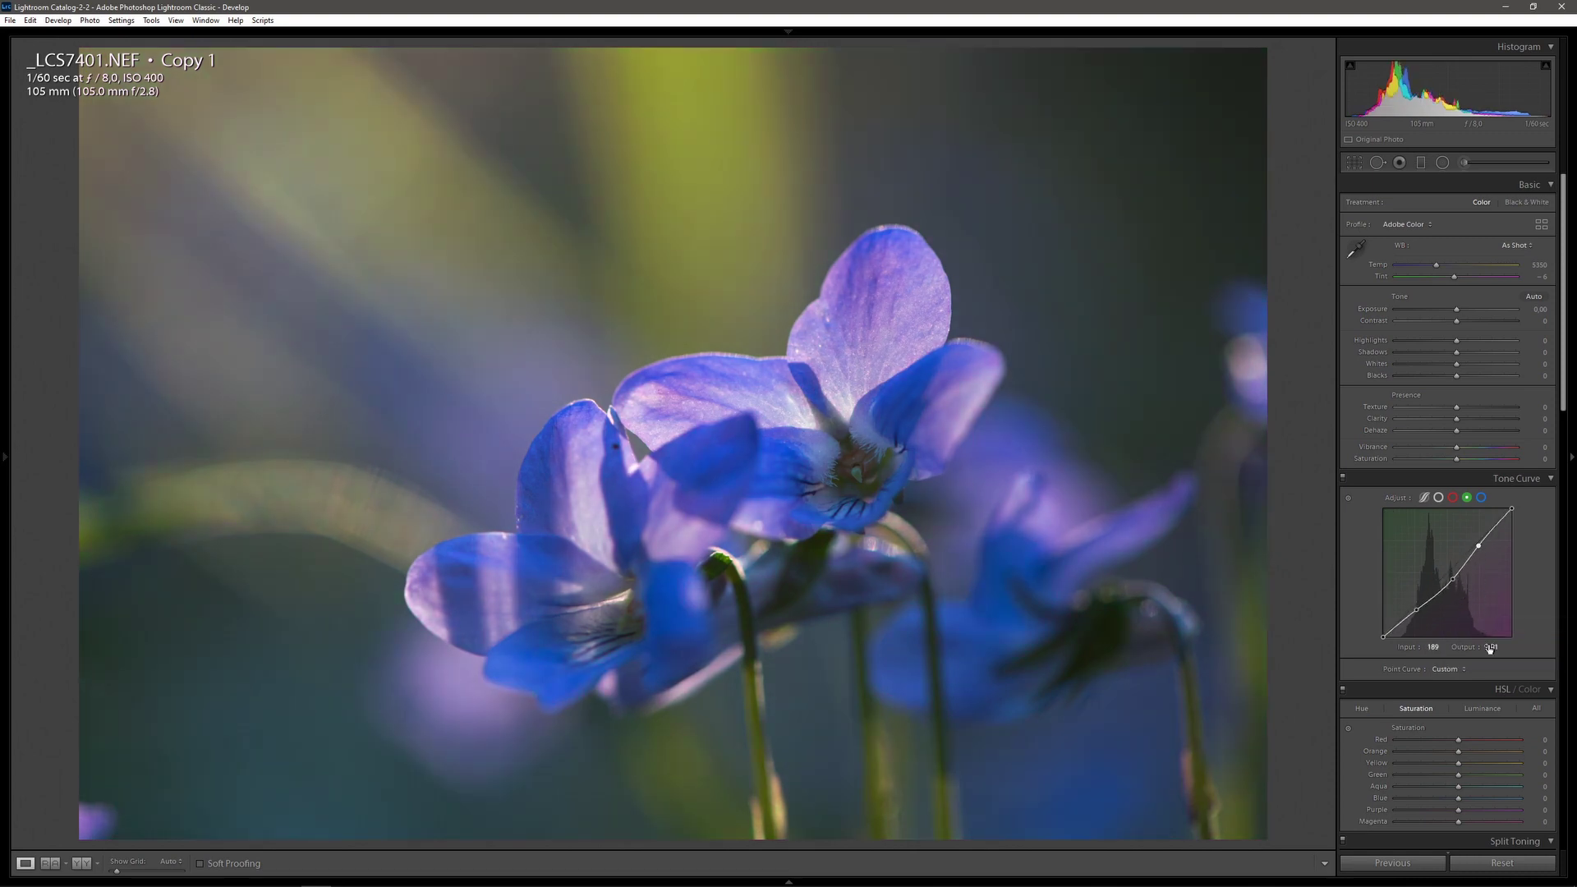
pyautogui.moveTo(1489, 649); pyautogui.dragTo(1509, 649)
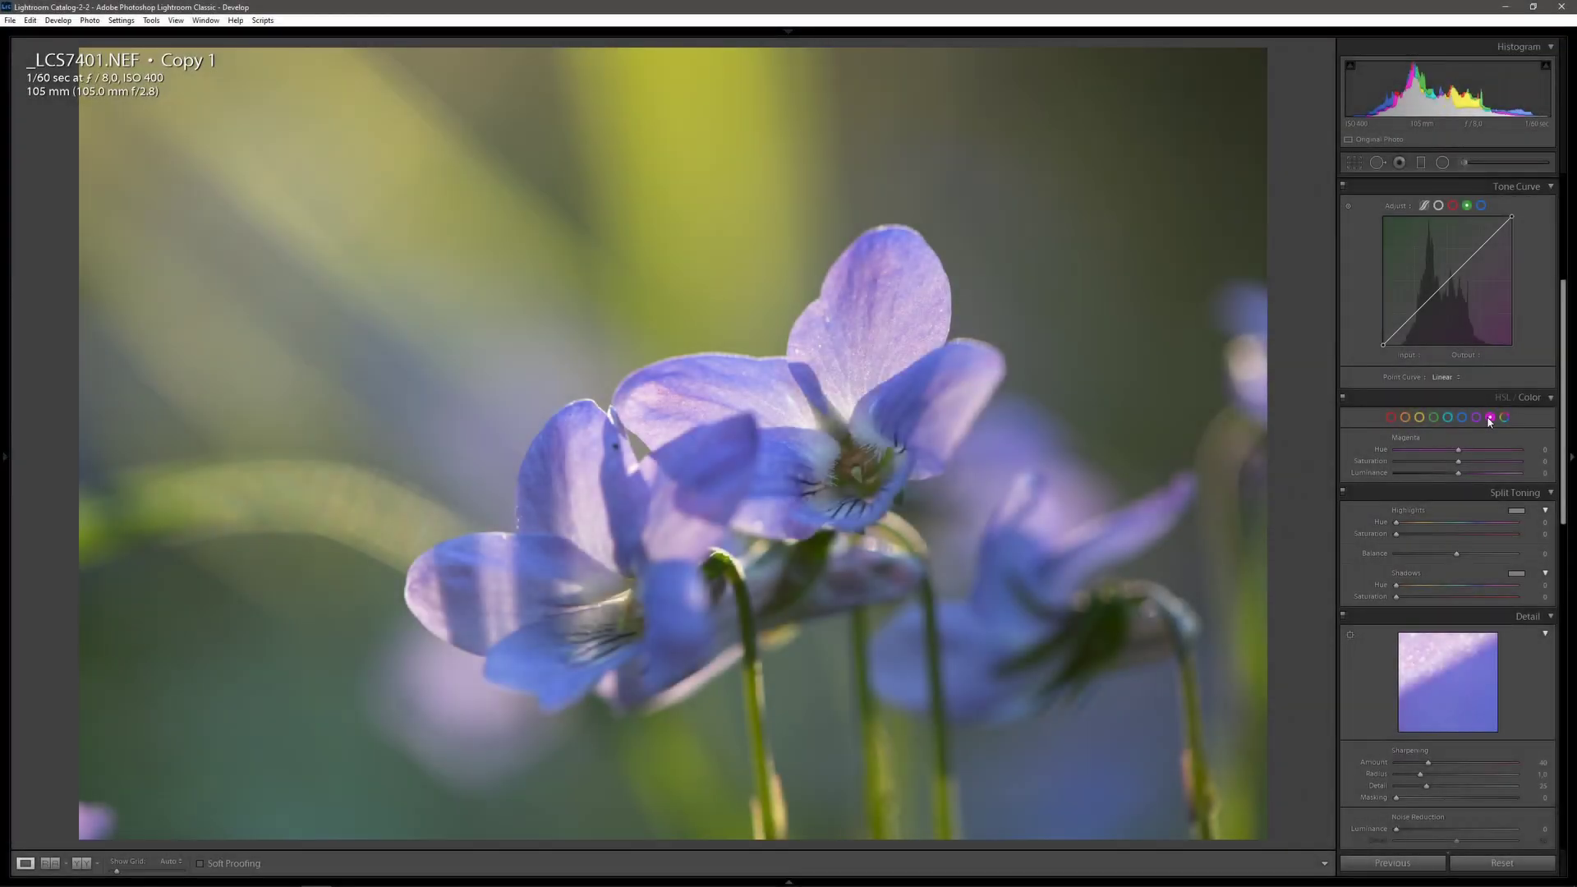
# Set the violet photo's Magenta hue to +6, then start an adjustment-brush mask on the tree photo
pyautogui.moveTo(1458, 450); pyautogui.dragTo(1462, 451)
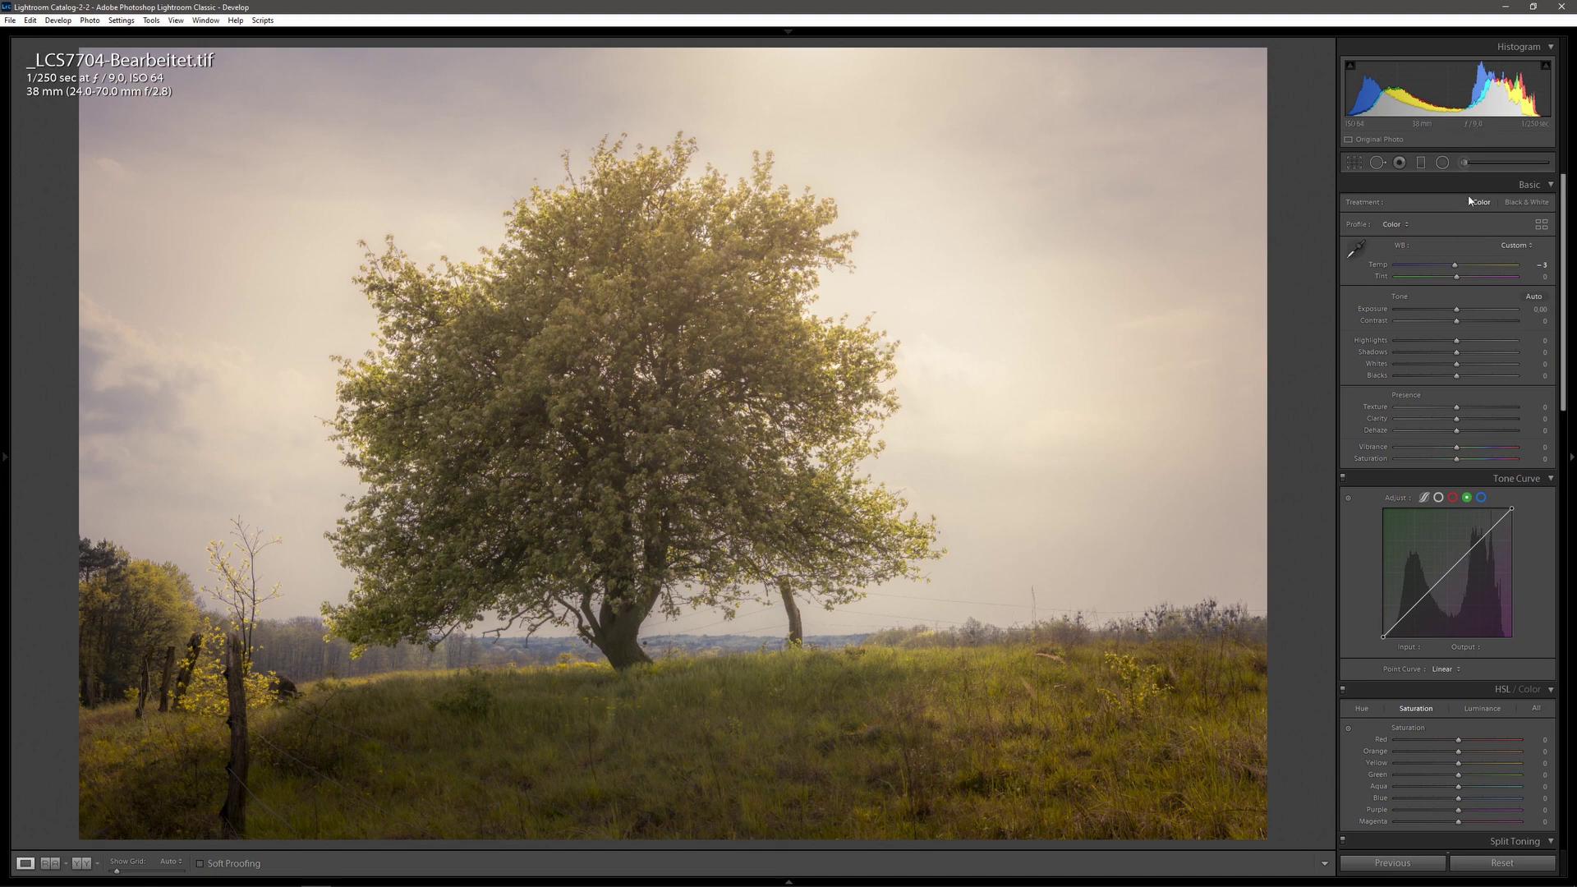
pyautogui.click(1463, 162)
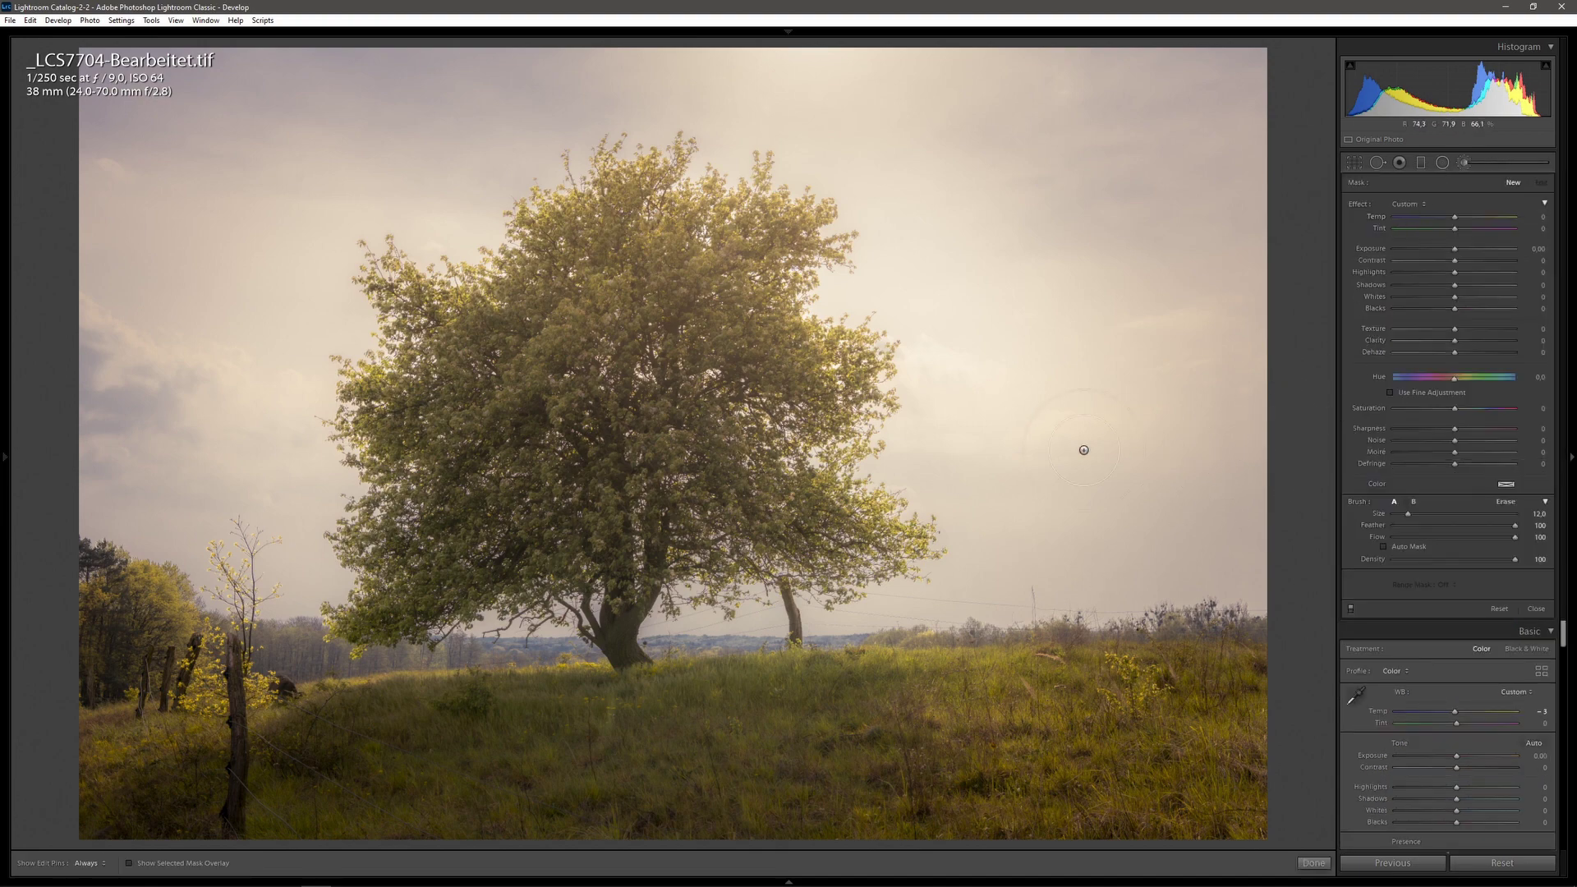
# Paint a brush mask over the tree crown and shift its hue toward green with Use Fine Adjustment
pyautogui.press('h')
pyautogui.moveTo(614, 340)
pyautogui.mouseDown()
pyautogui.moveTo(535, 500)
pyautogui.moveTo(588, 494)
pyautogui.moveTo(603, 465)
pyautogui.moveTo(720, 456)
pyautogui.moveTo(630, 439)
pyautogui.moveTo(740, 511)
pyautogui.moveTo(850, 529)
pyautogui.moveTo(741, 464)
pyautogui.moveTo(799, 384)
pyautogui.moveTo(834, 385)
pyautogui.moveTo(784, 358)
pyautogui.moveTo(732, 265)
pyautogui.moveTo(766, 230)
pyautogui.mouseUp()
pyautogui.press('o')
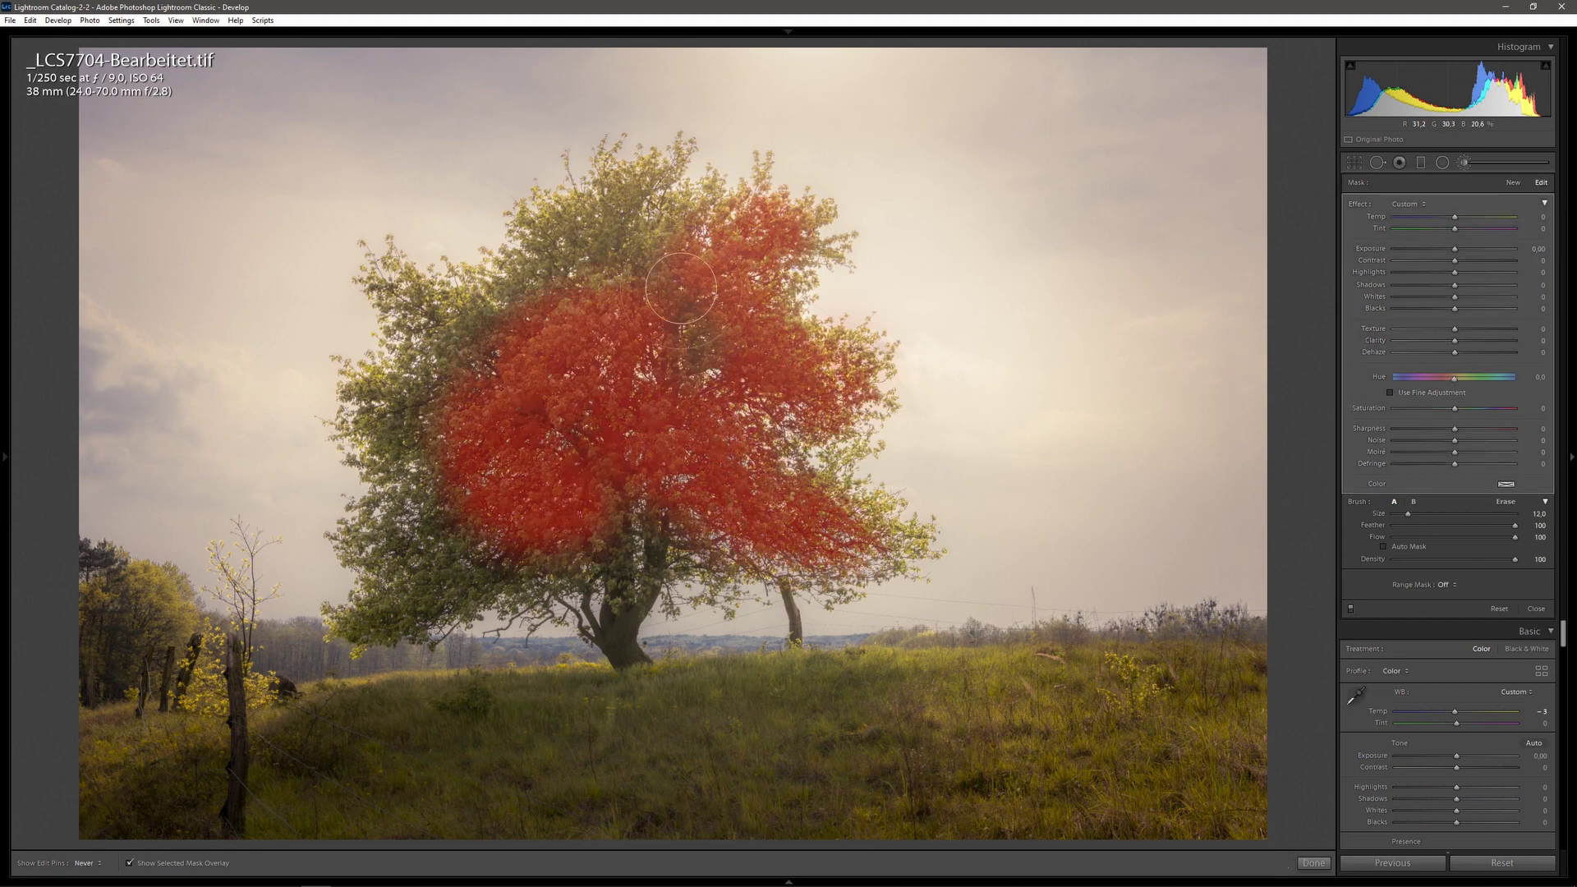
pyautogui.press('o')
pyautogui.press('h')
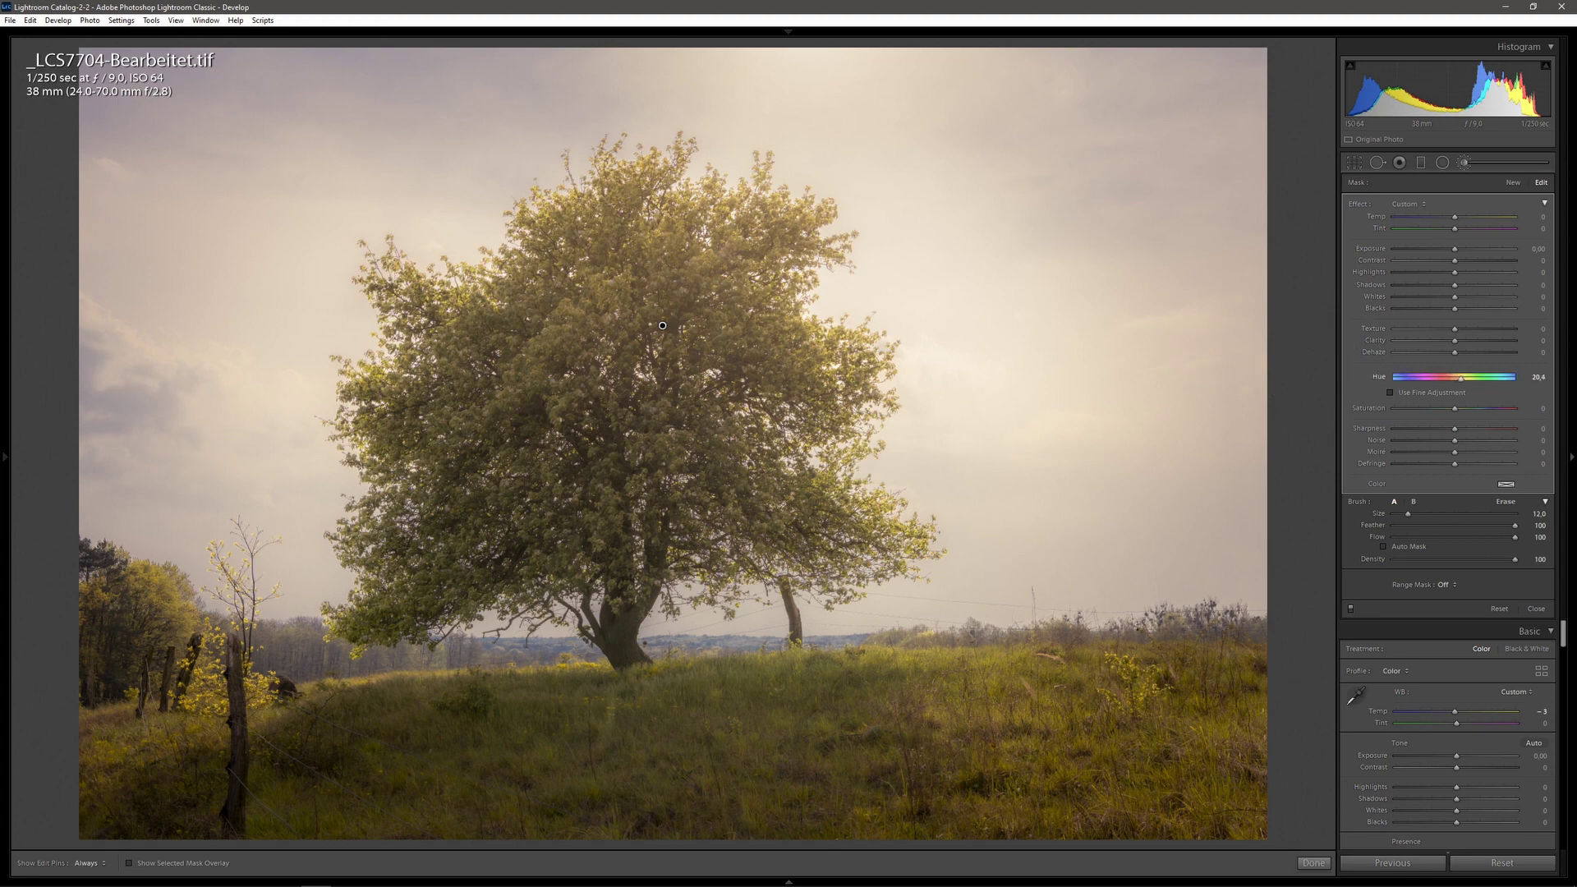
pyautogui.moveTo(1537, 377); pyautogui.dragTo(1544, 377)
pyautogui.click(1416, 393)
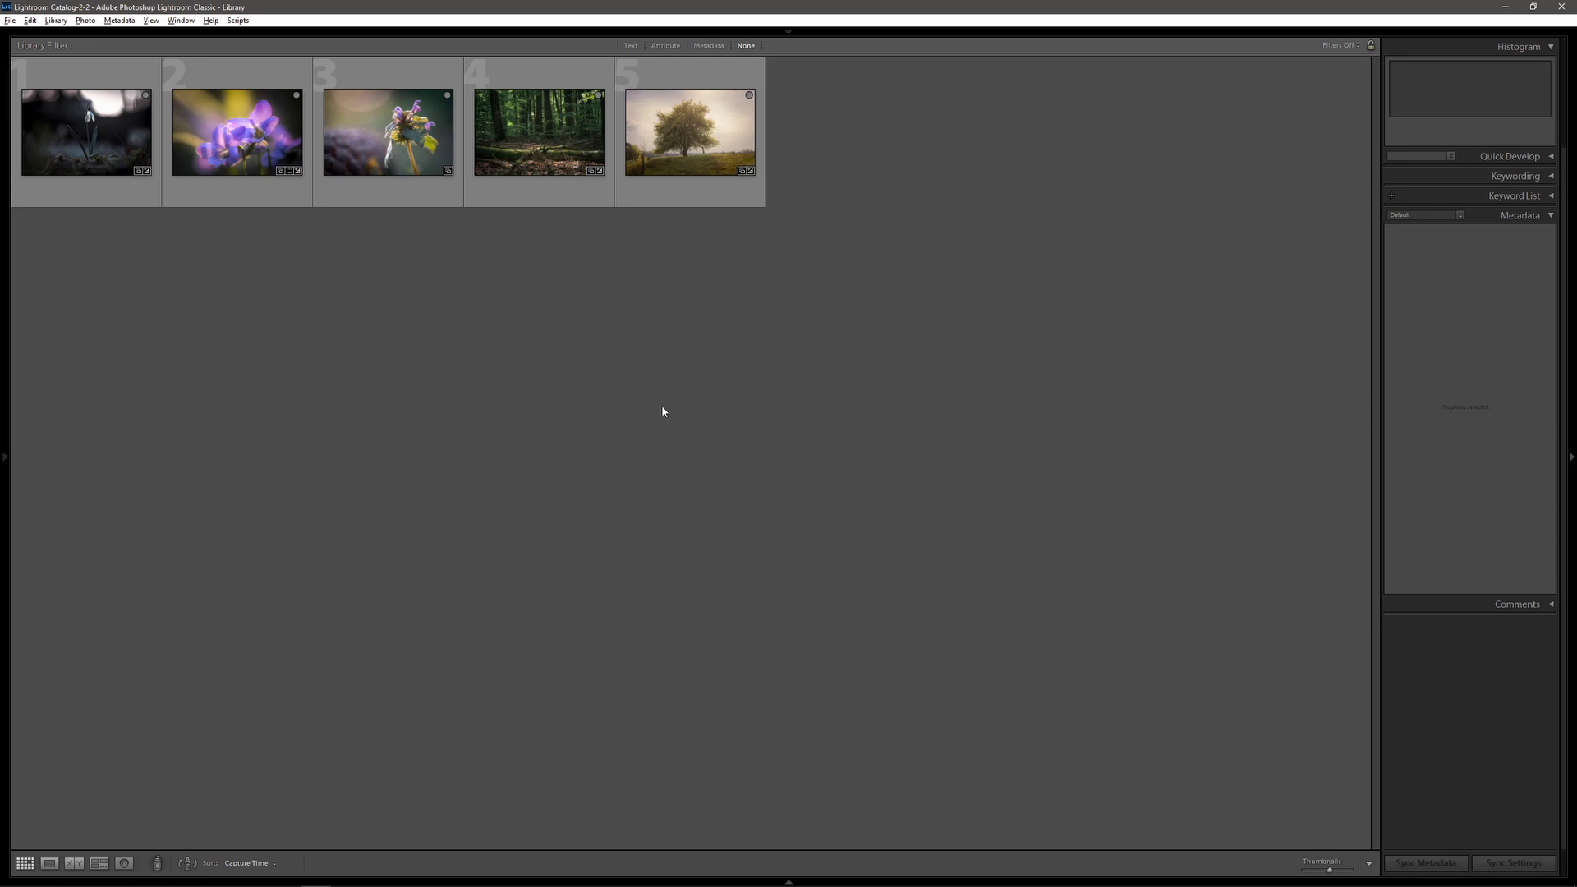
# Open snowdrop _LCS6394.NEF in Develop, set the crop guide overlay to Center, and tighten the crop
pyautogui.doubleClick(112, 145)
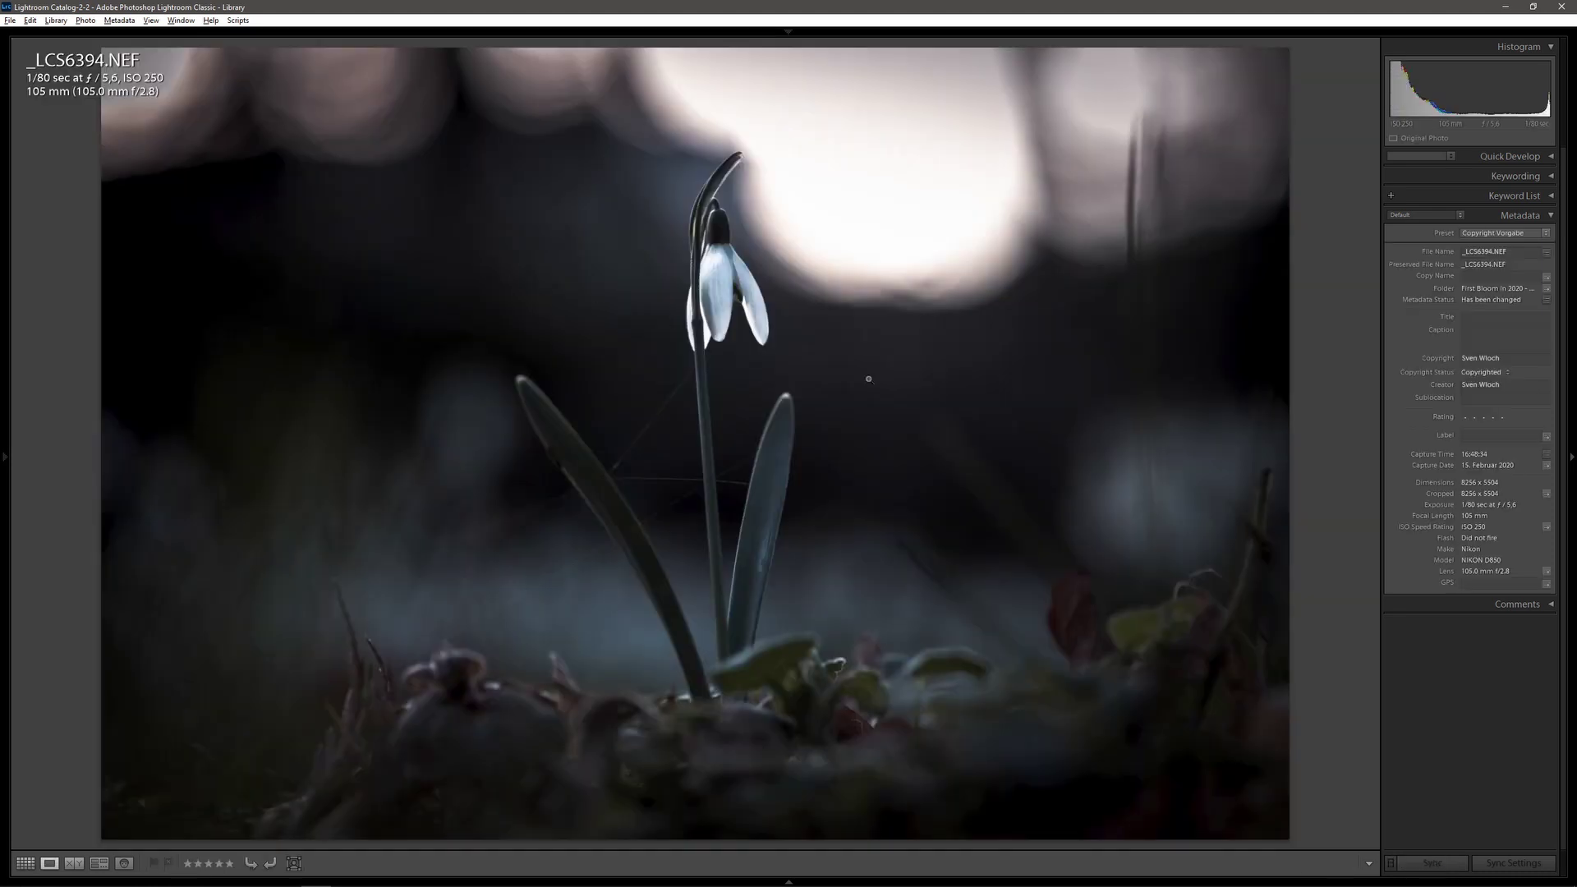
pyautogui.press('d')
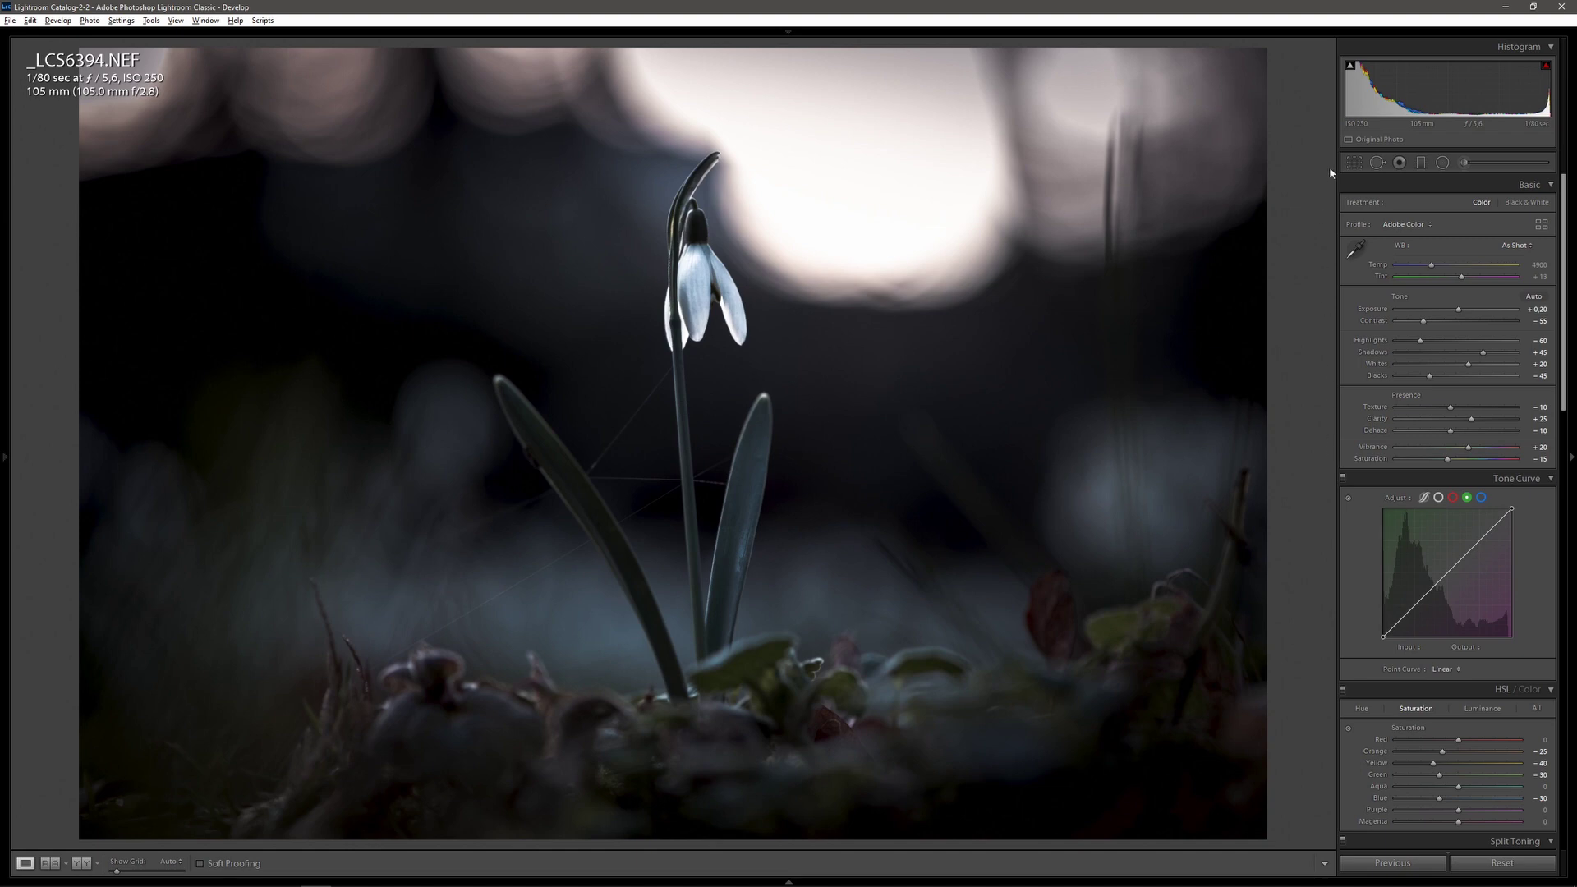
pyautogui.click(1356, 163)
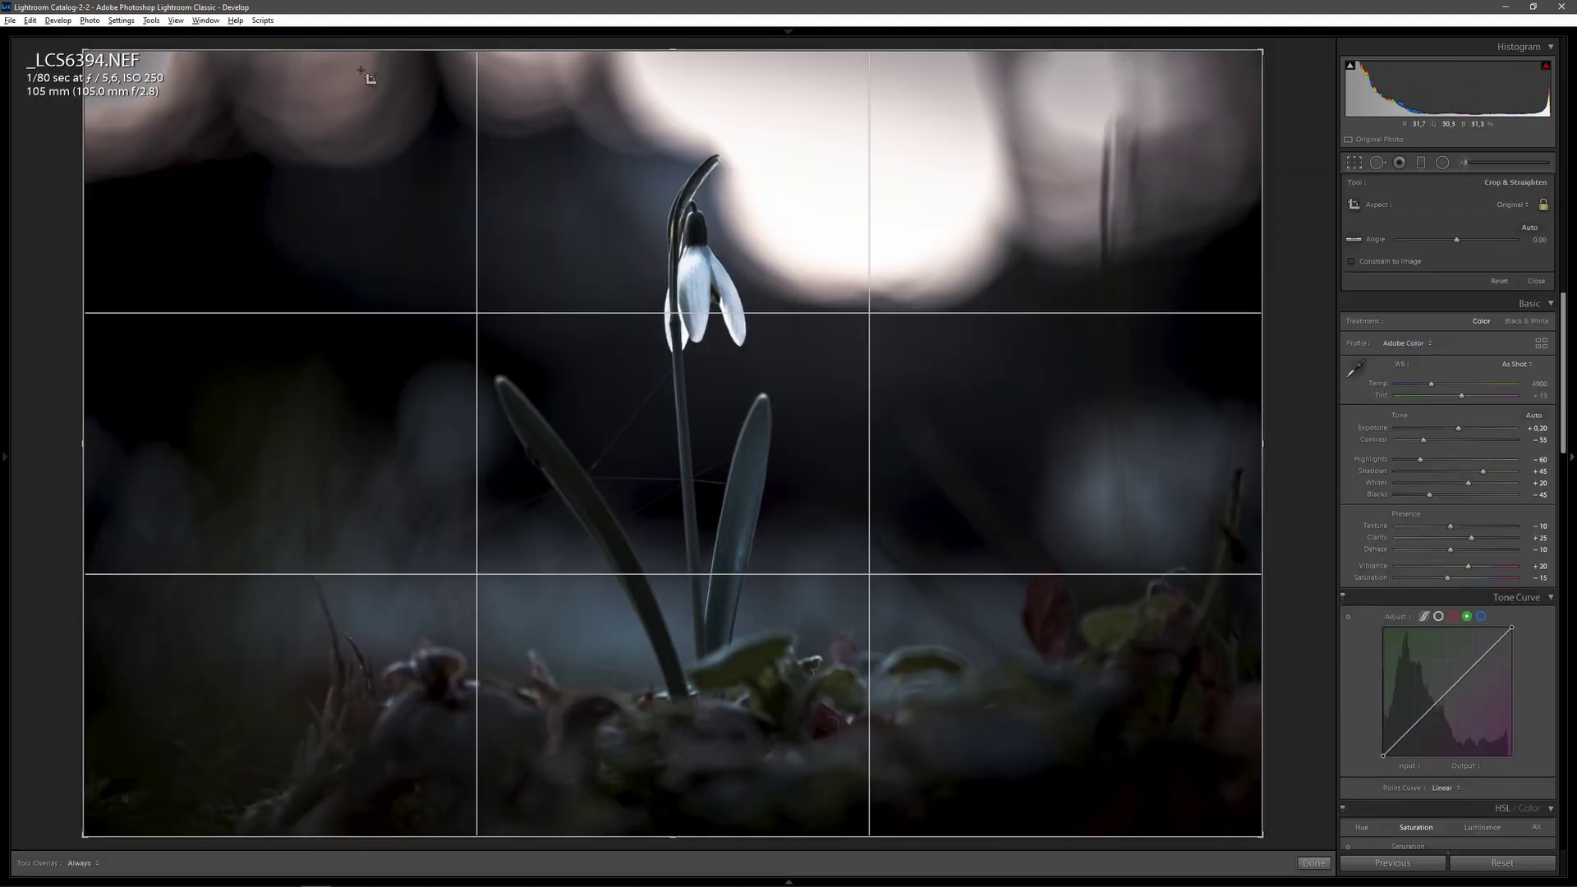
pyautogui.click(151, 22)
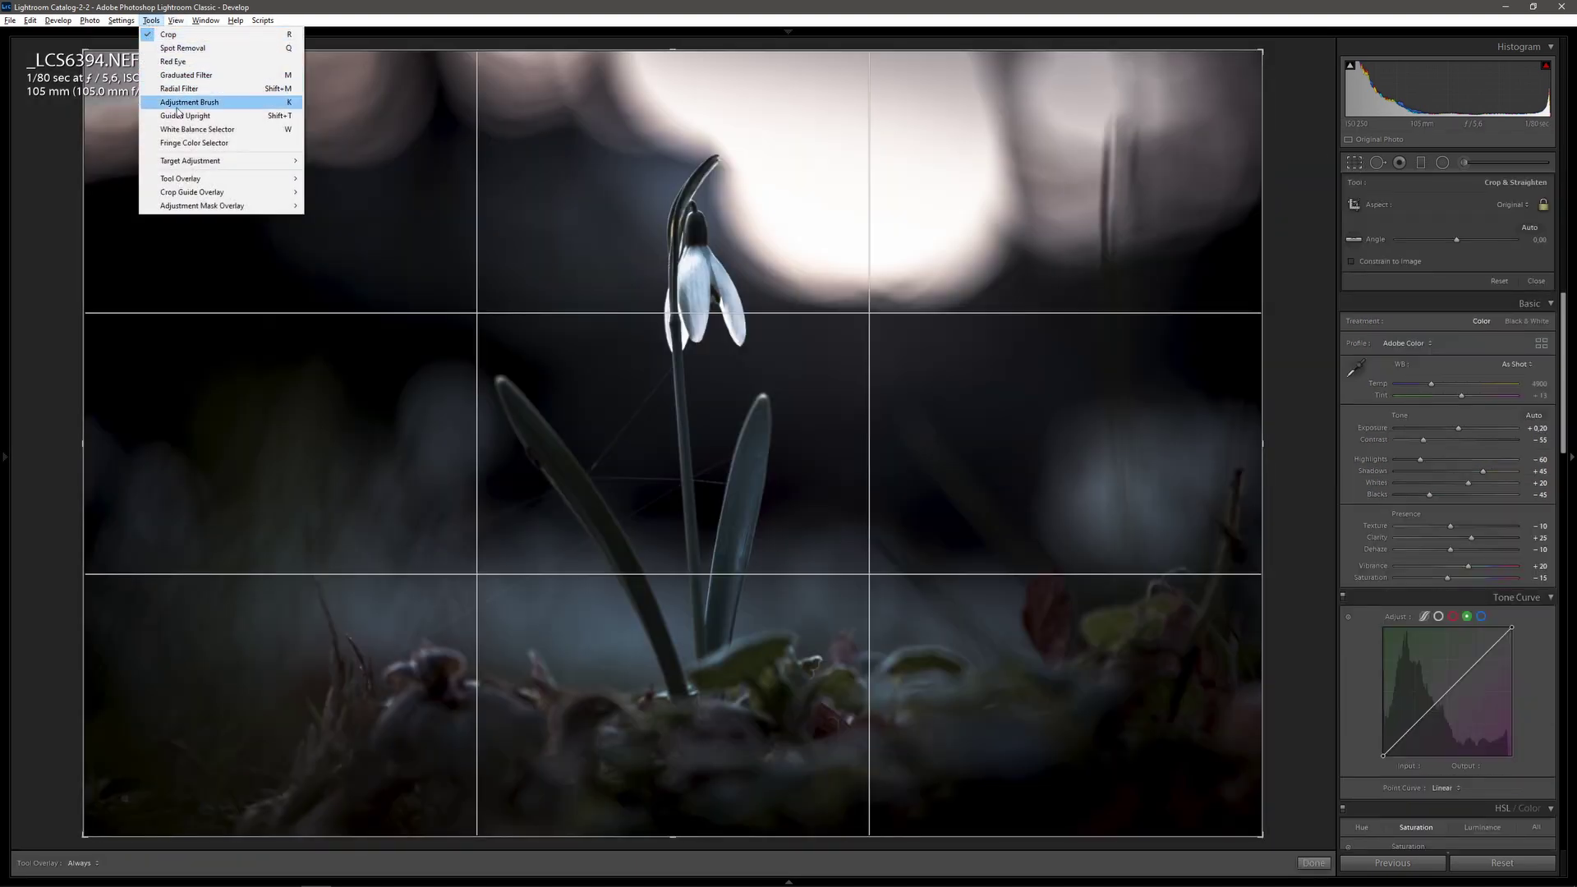
pyautogui.moveTo(207, 194)
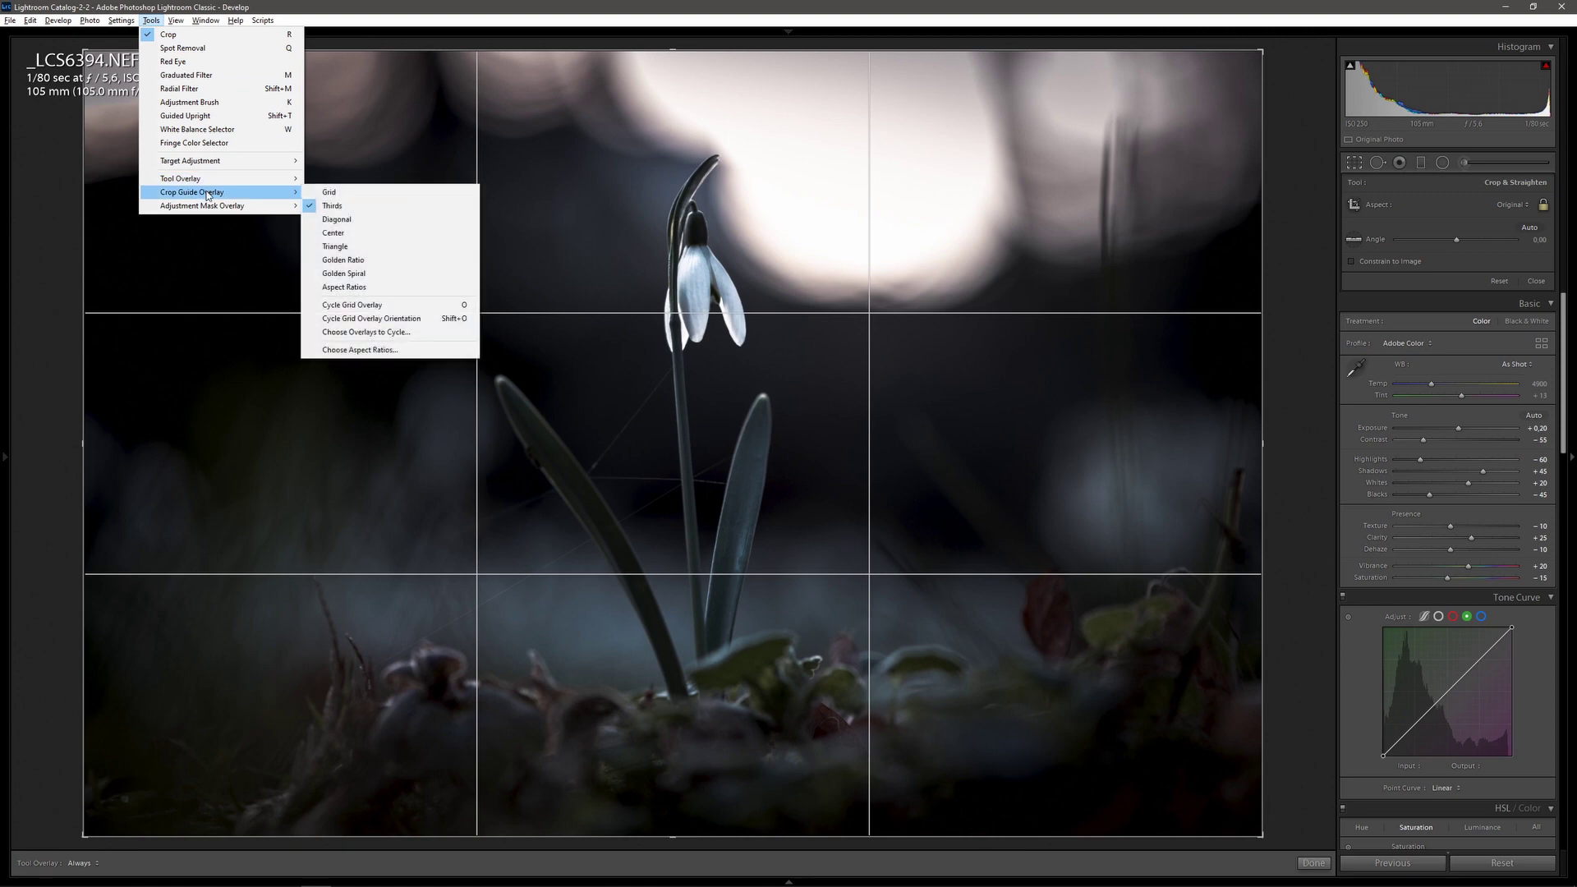
pyautogui.click(358, 235)
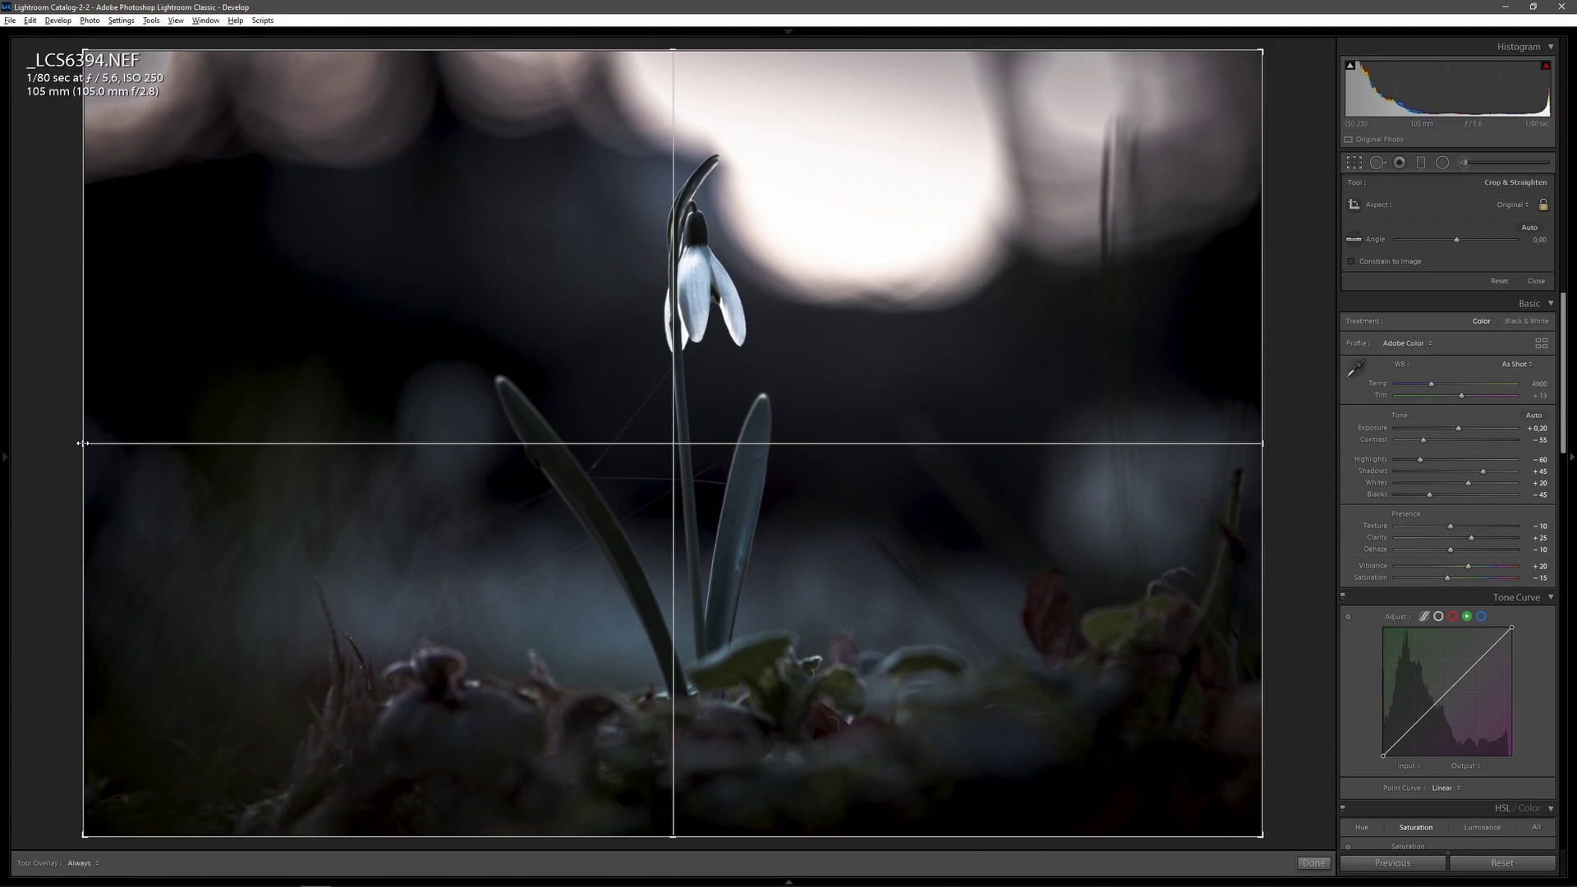
pyautogui.moveTo(82, 443); pyautogui.dragTo(102, 443)
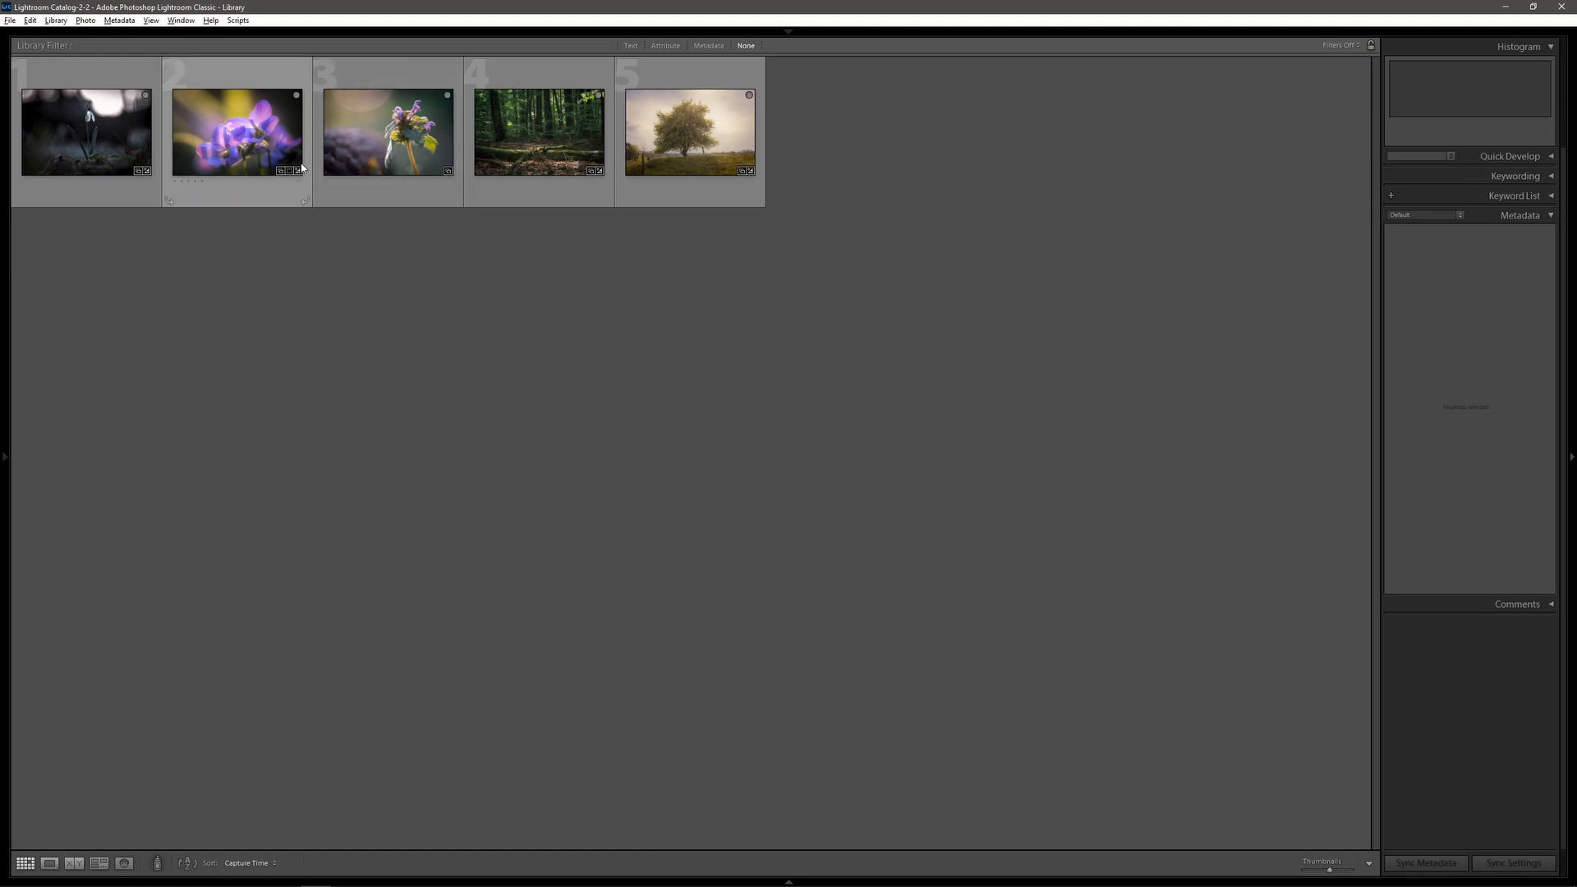
# View the violet photo full size, step to the next image and back, then return to the grid
pyautogui.doubleClick(238, 132)
pyautogui.press('Right')
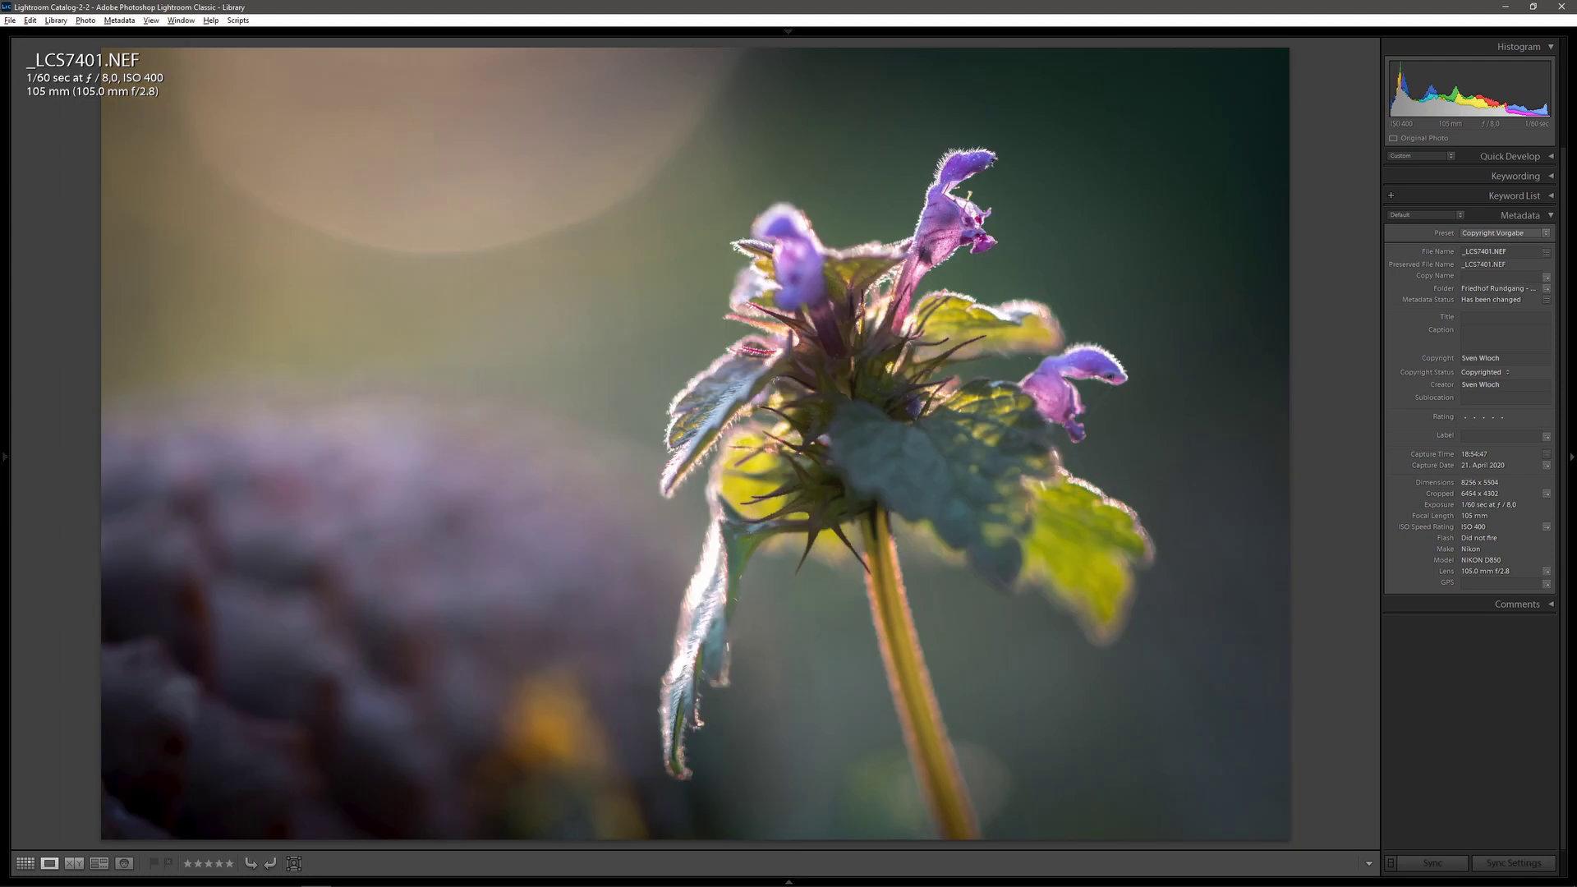
pyautogui.press('Left')
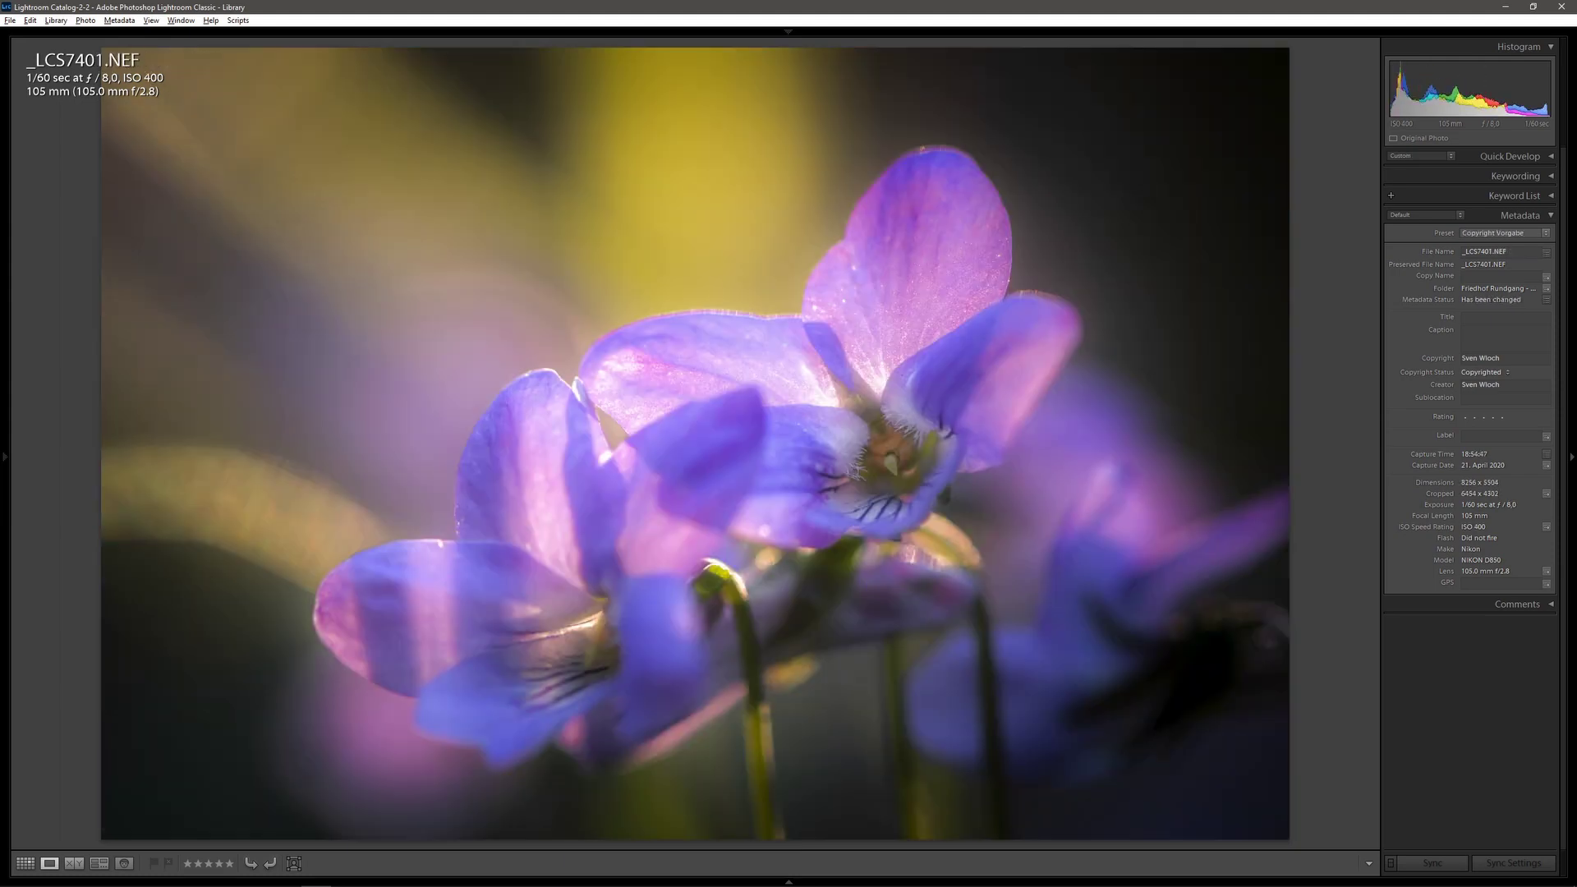
pyautogui.press('g')
# Open violet photo _LCS7401.NEF in Develop and choose Create Preset from the Presets panel
pyautogui.keyDown('ctrl'); pyautogui.click(396, 145); pyautogui.keyUp('ctrl')
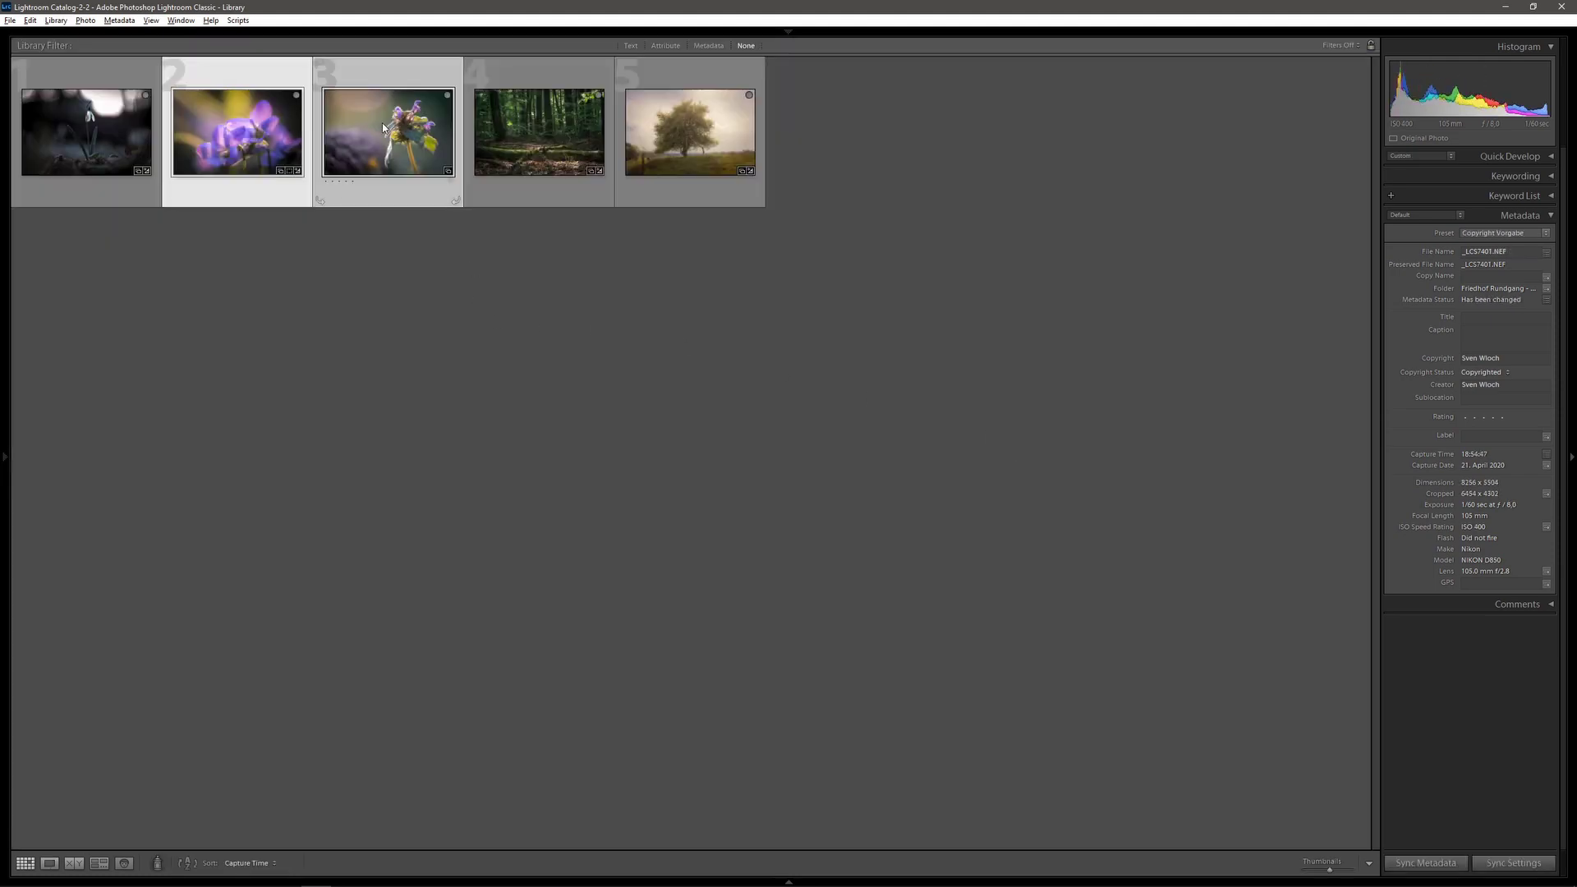
pyautogui.rightClick(396, 146)
pyautogui.click(413, 156)
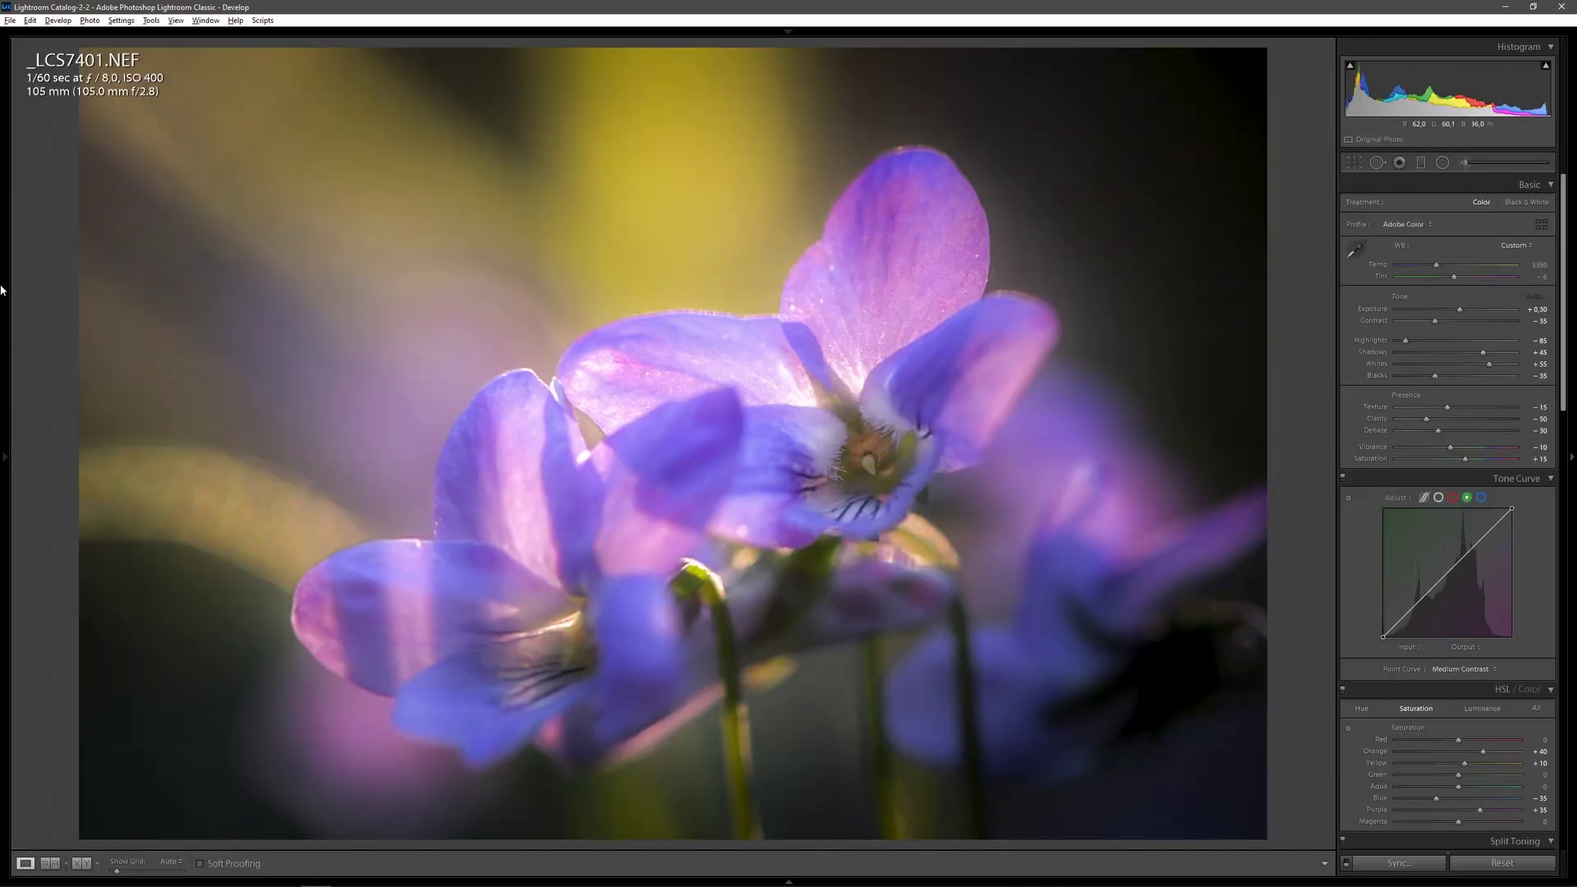
pyautogui.click(1, 289)
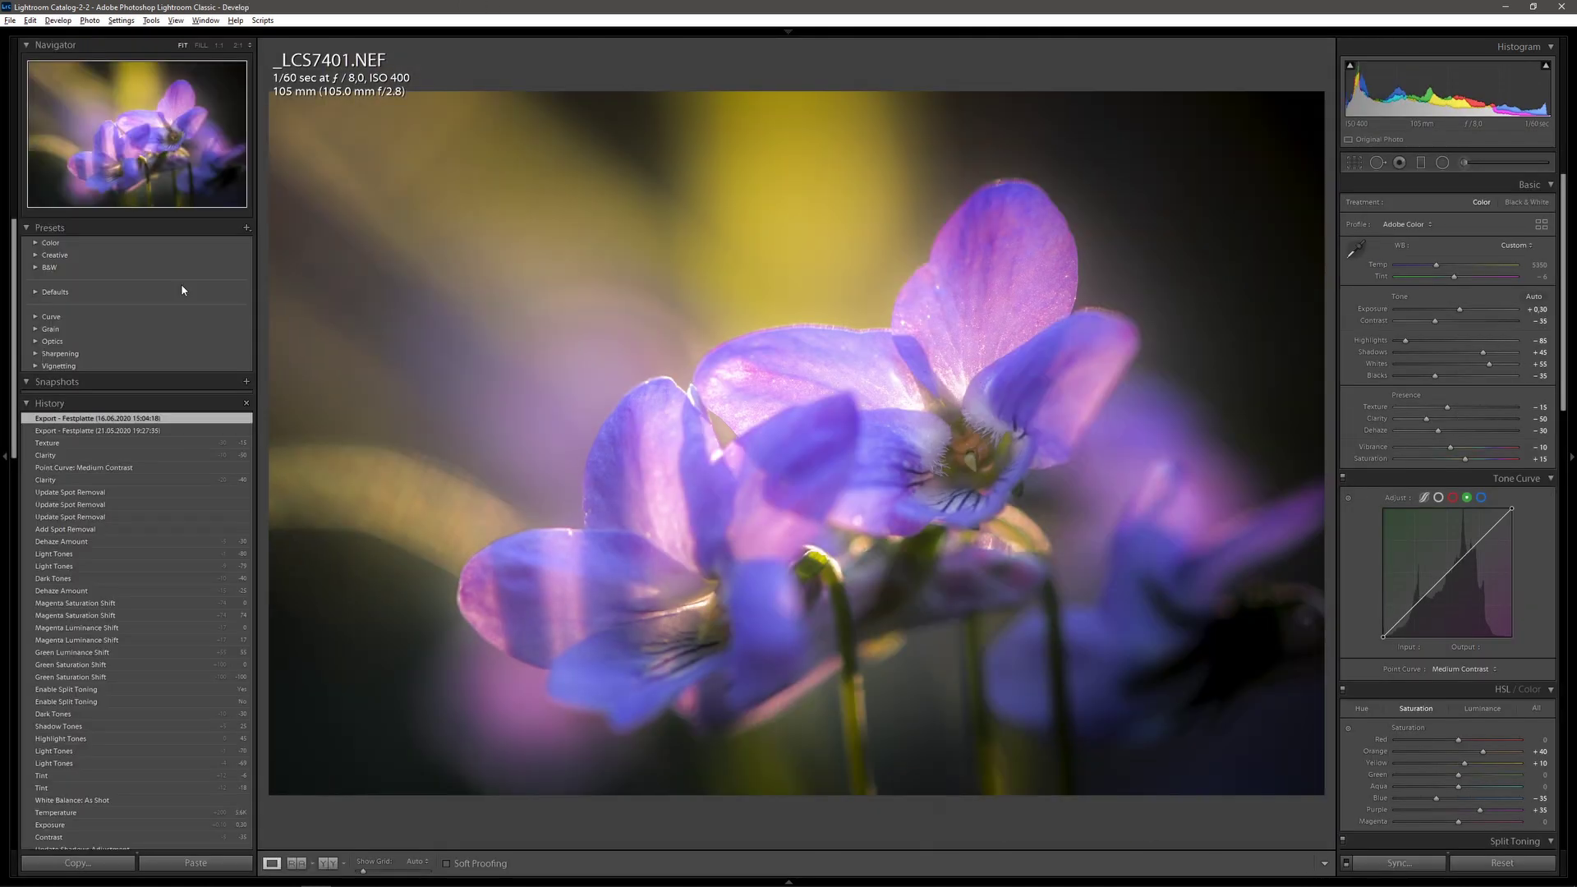
pyautogui.click(246, 227)
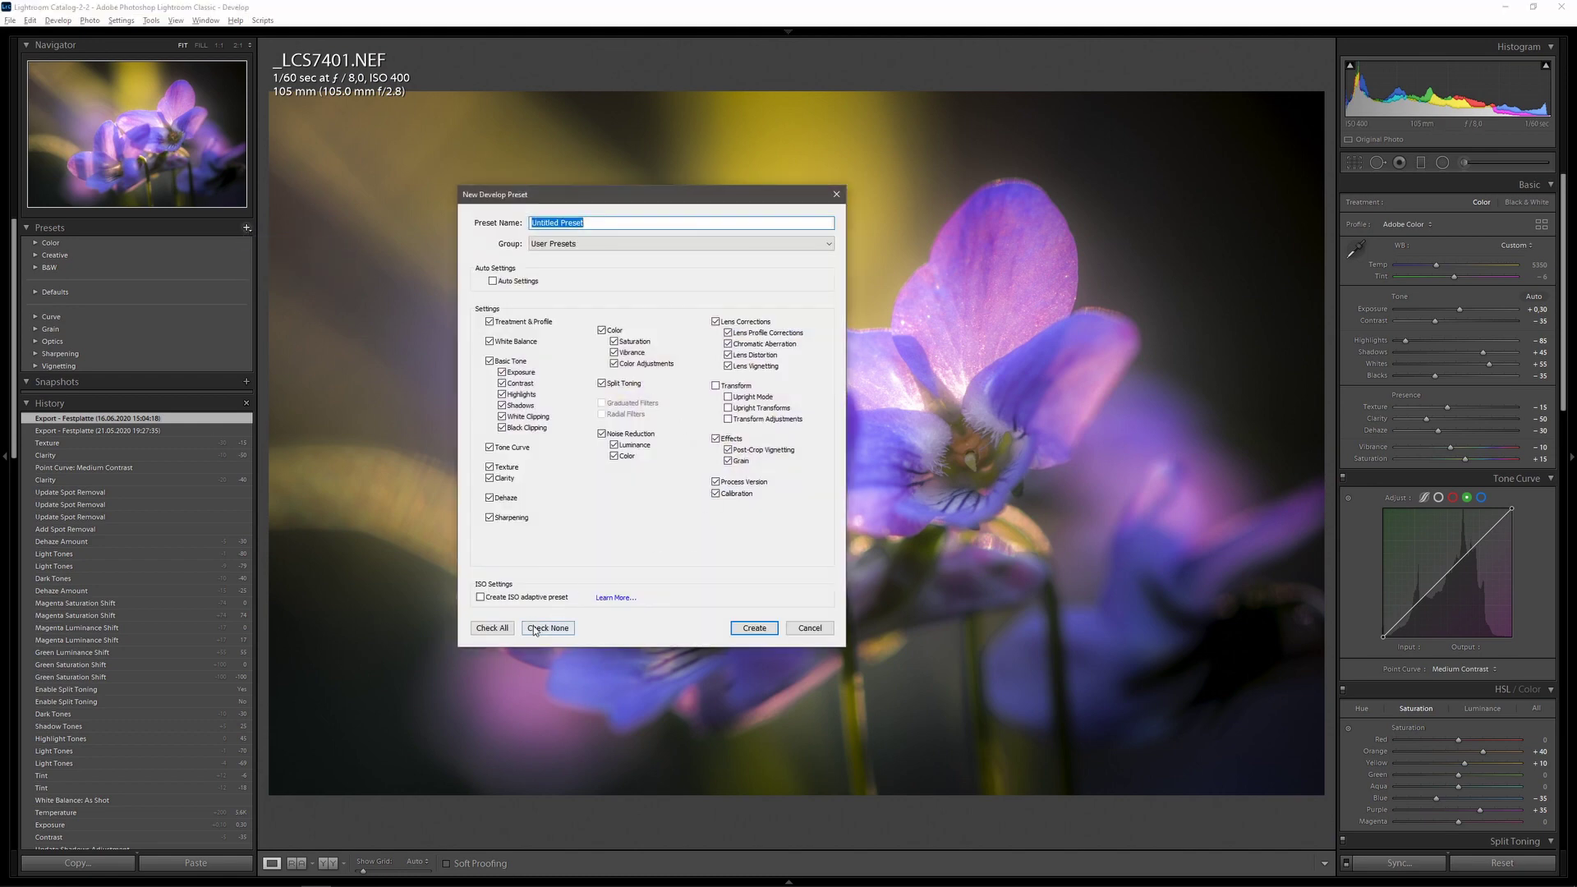
# Tick Create ISO adaptive preset for the new develop preset
pyautogui.click(527, 598)
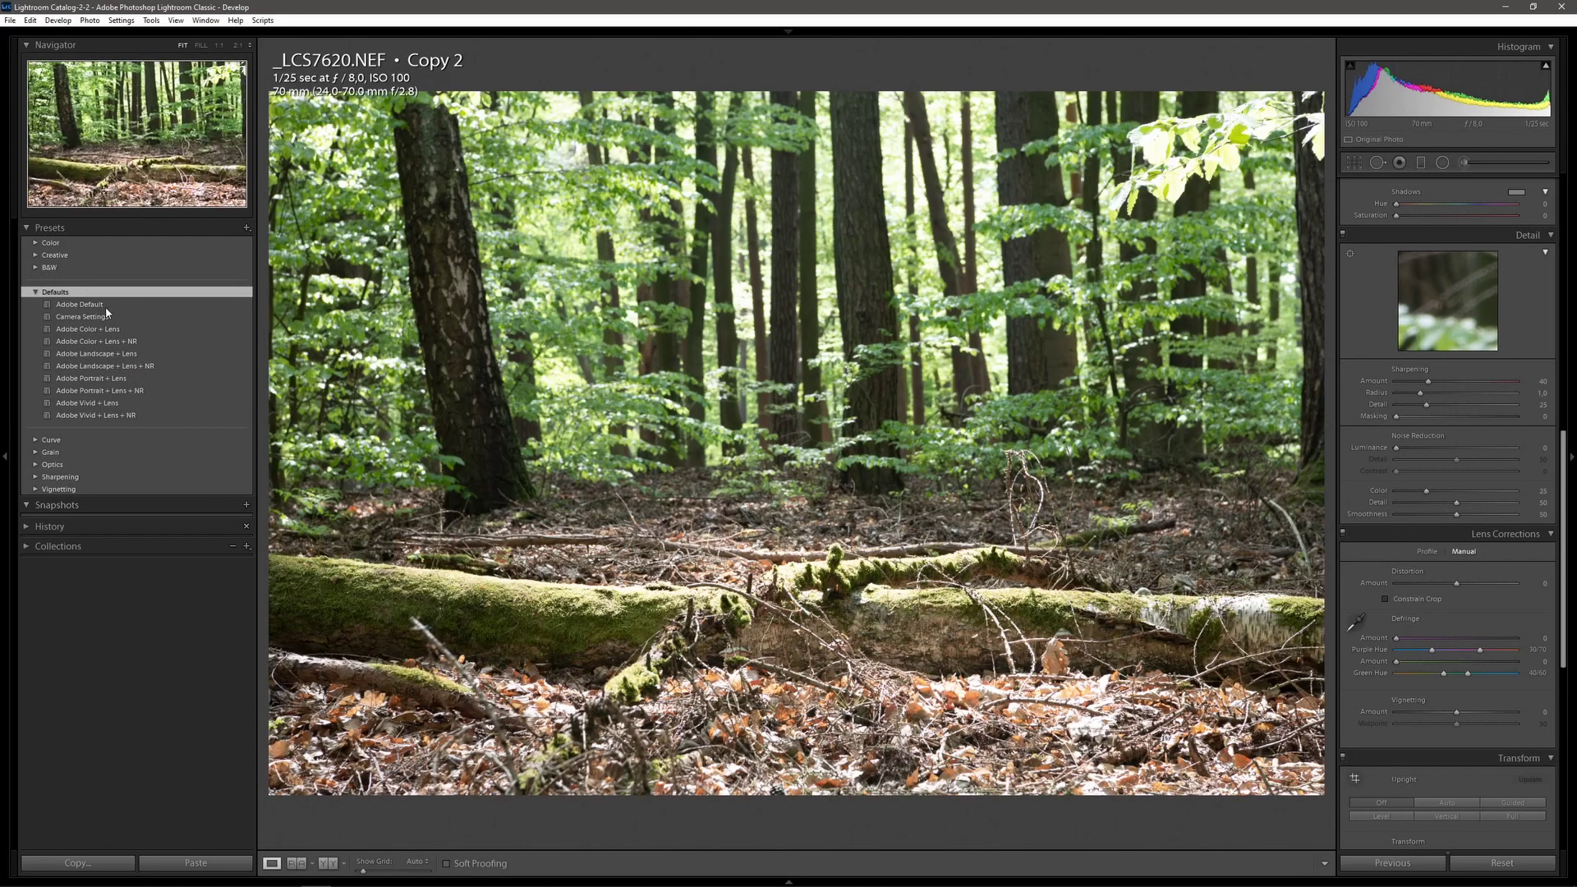
# Apply the Adobe Default preset from the Defaults group to the forest photo _LCS7620.NEF
pyautogui.click(93, 304)
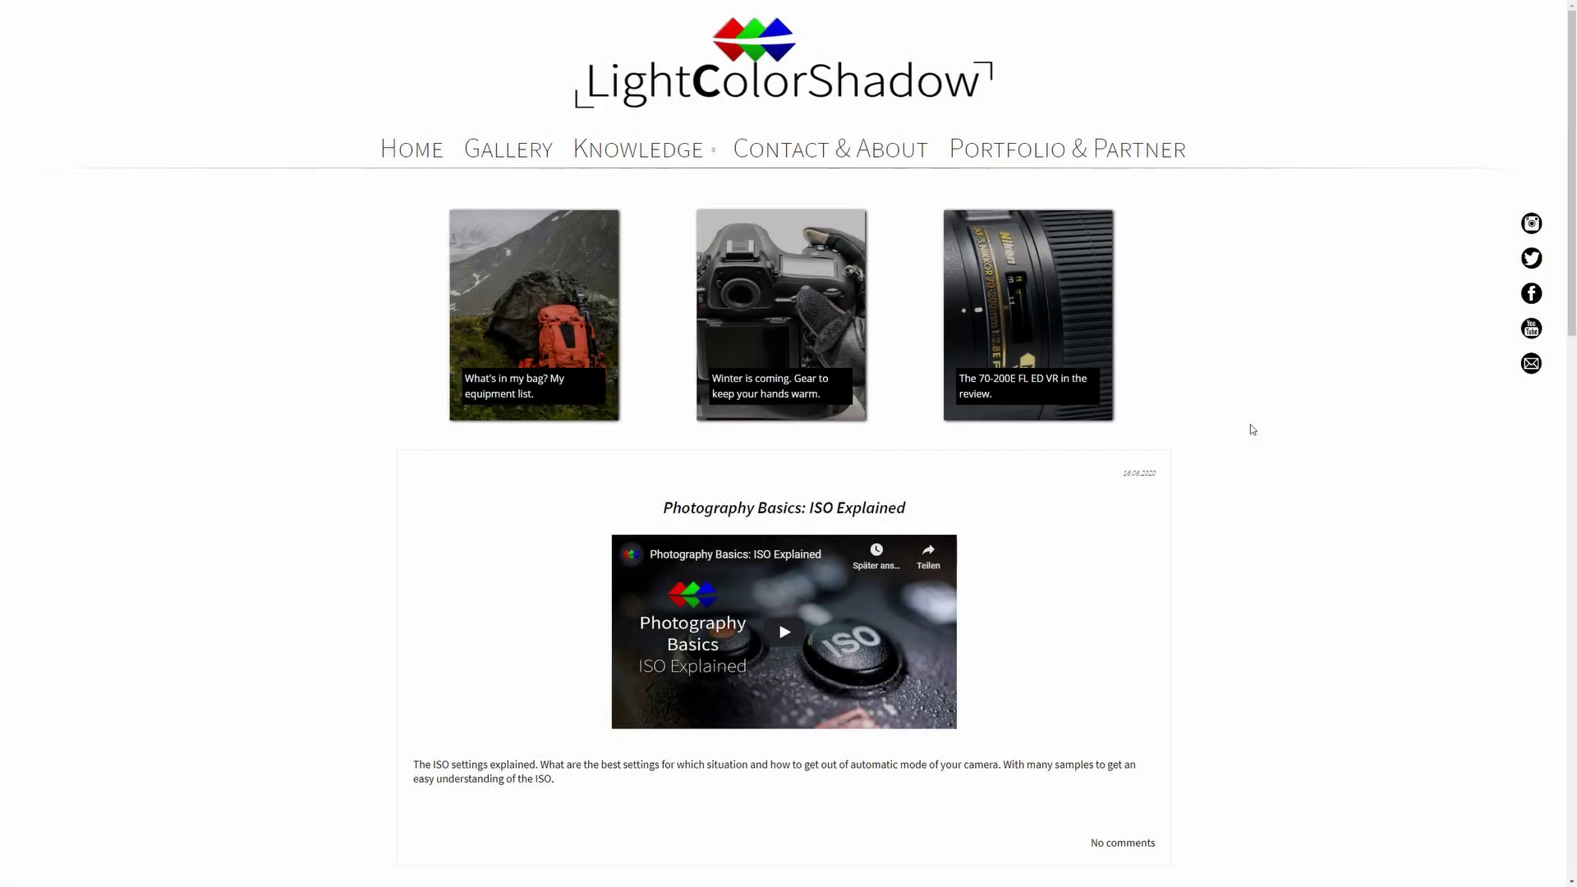
# Scroll the LightColorShadow homepage past the Photography Basics posts down to the pagination
pyautogui.scroll(-3, 1251, 425)
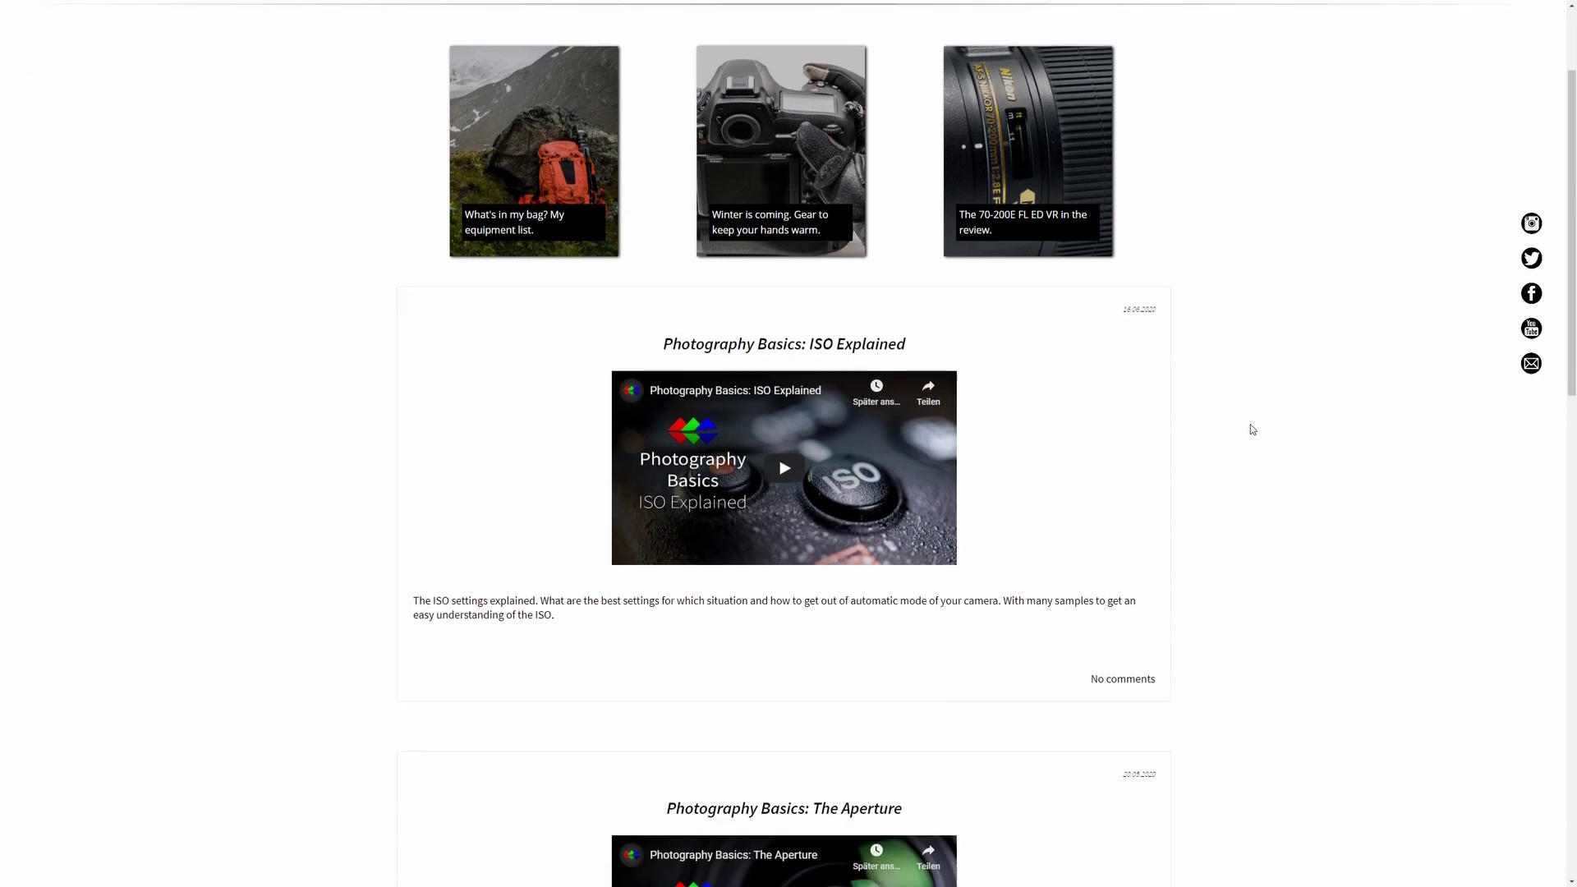
pyautogui.scroll(-7, 1251, 427)
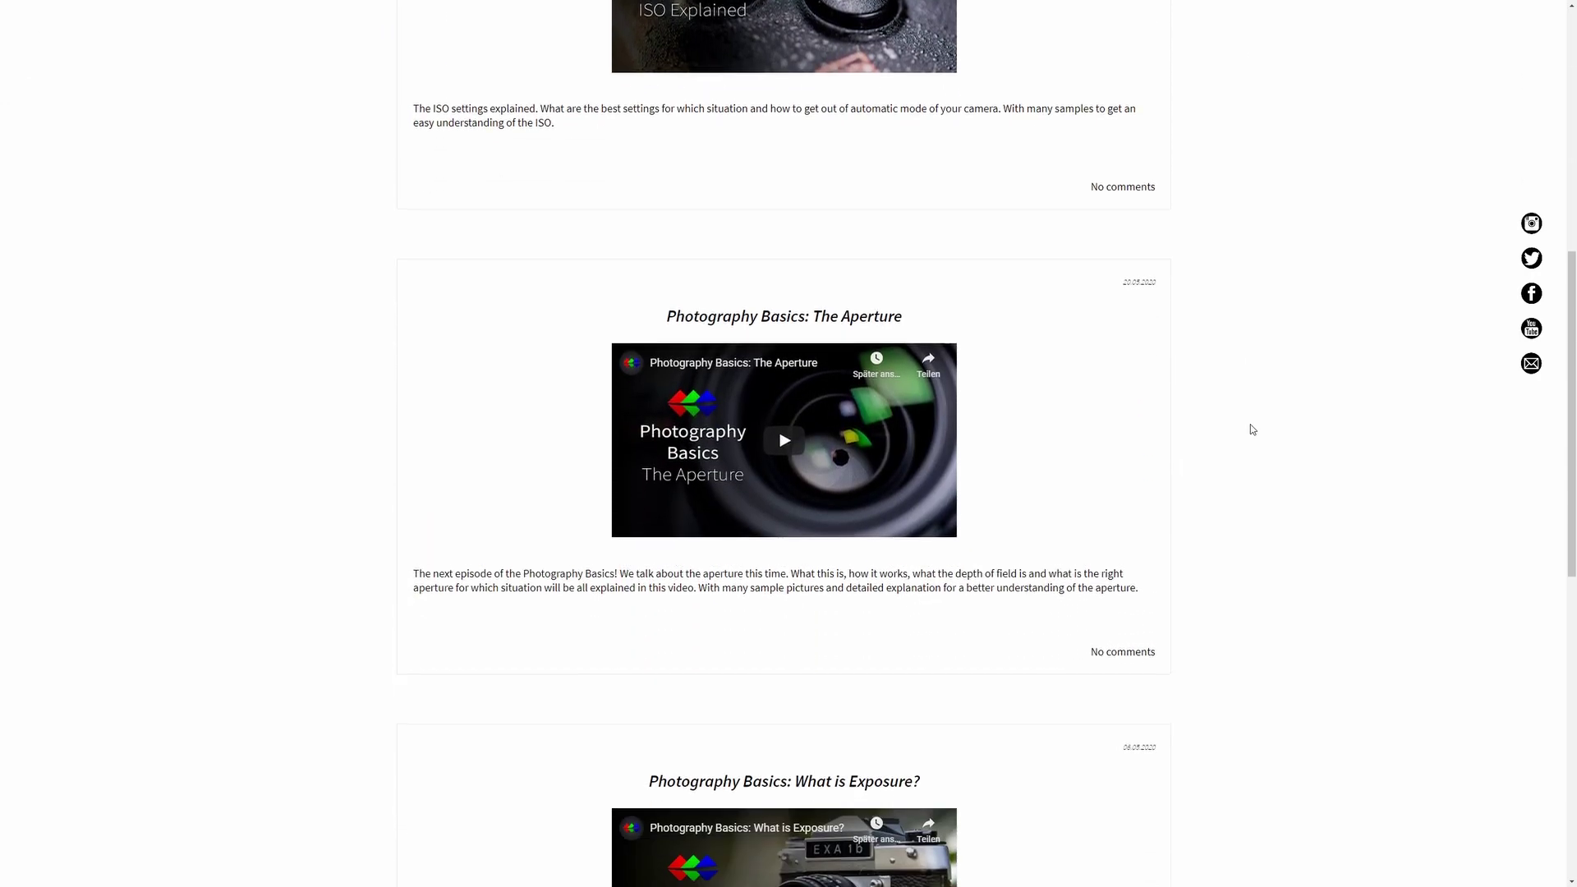
pyautogui.scroll(-8, 1251, 429)
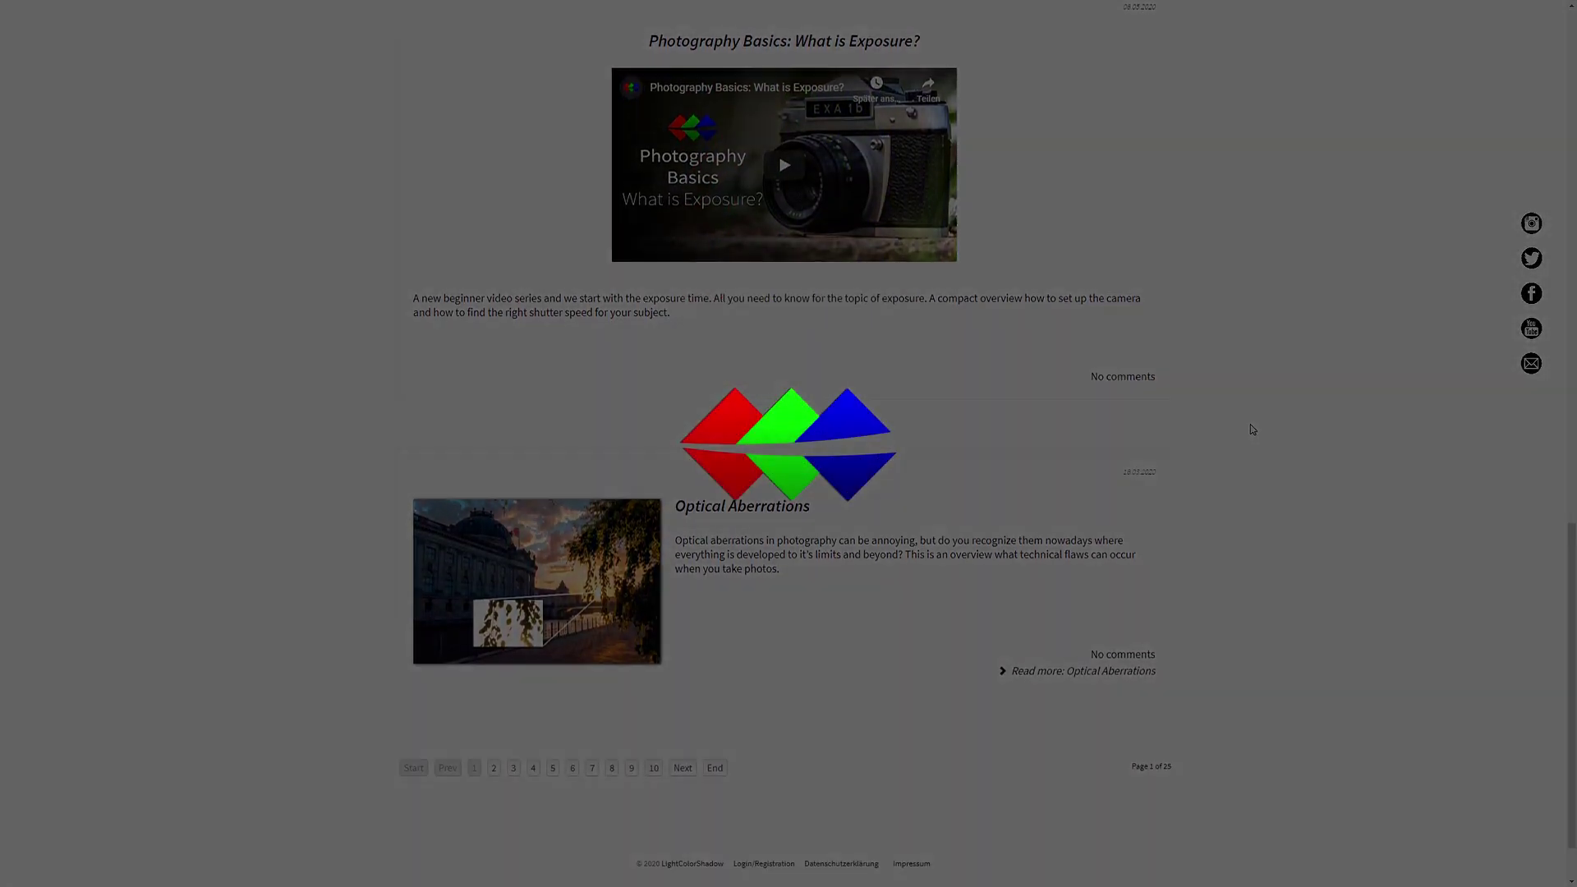